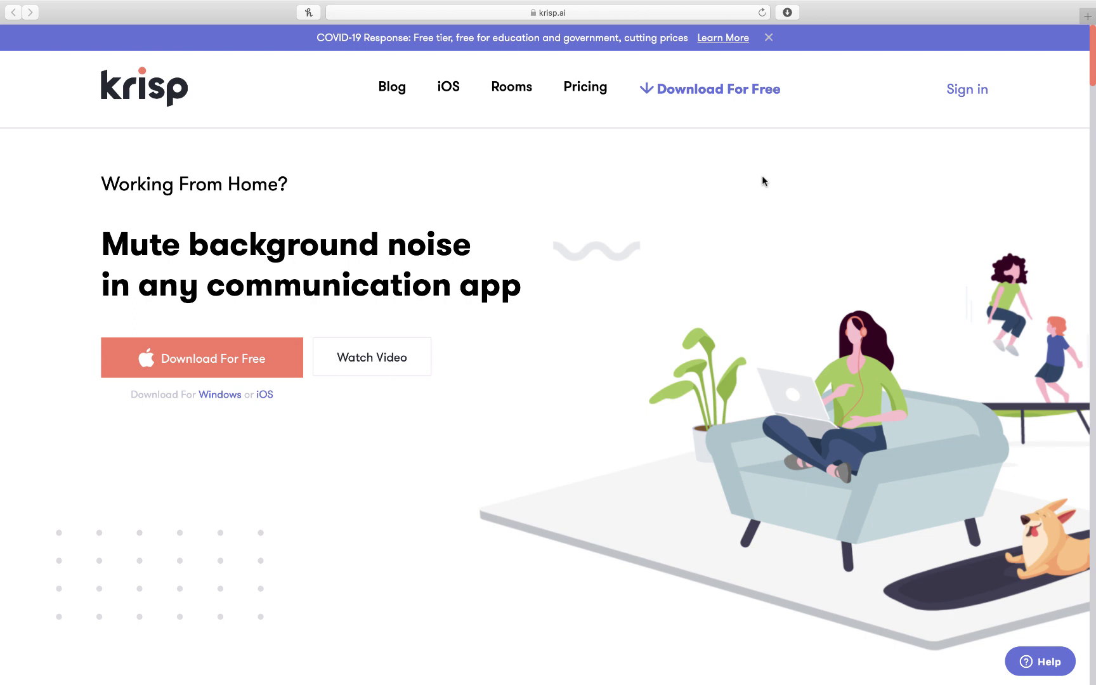
- Scroll to the See Krisp in Action demo and select its Family Noise scene
scroll(750, 216, down, 5)
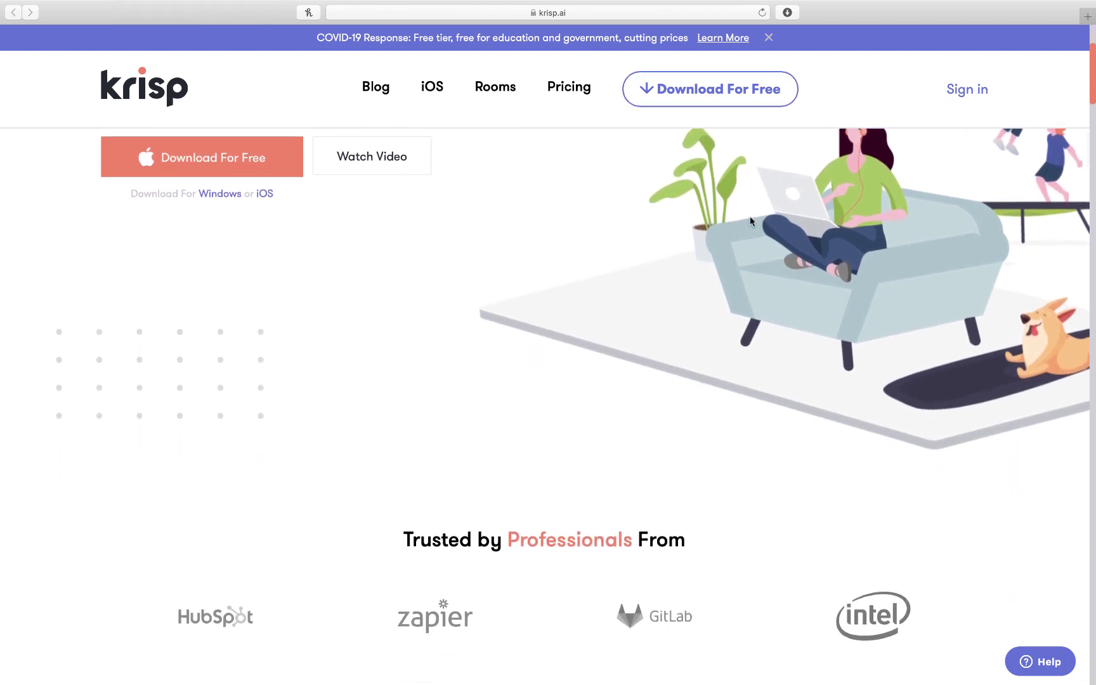
scroll(731, 341, down, 8)
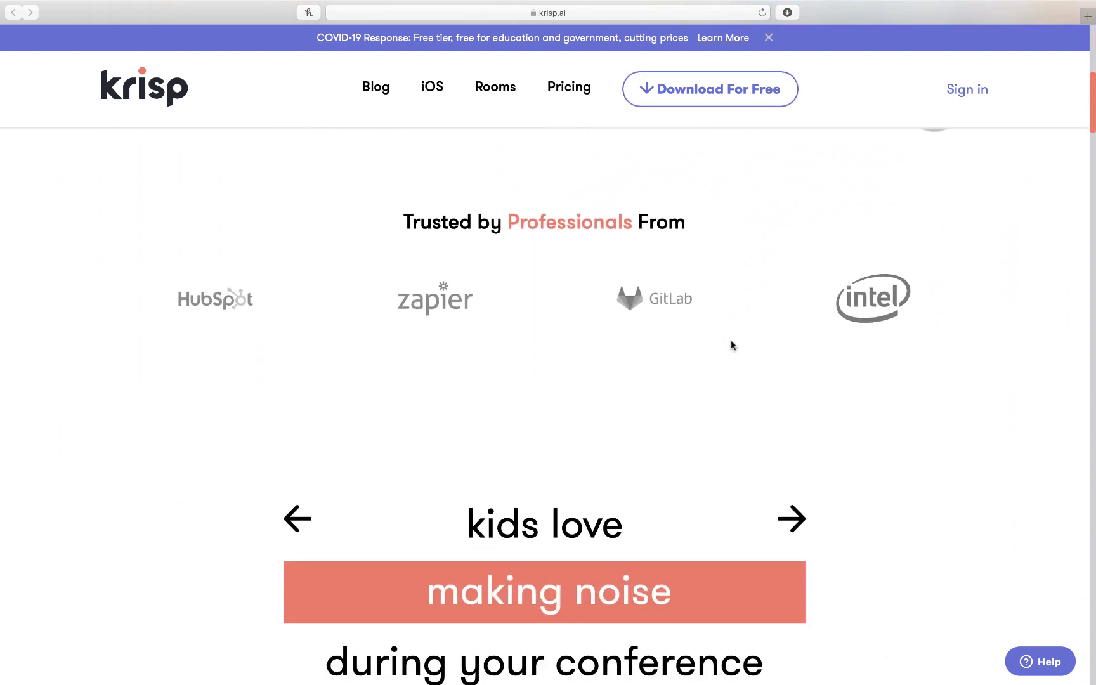
scroll(731, 344, down, 11)
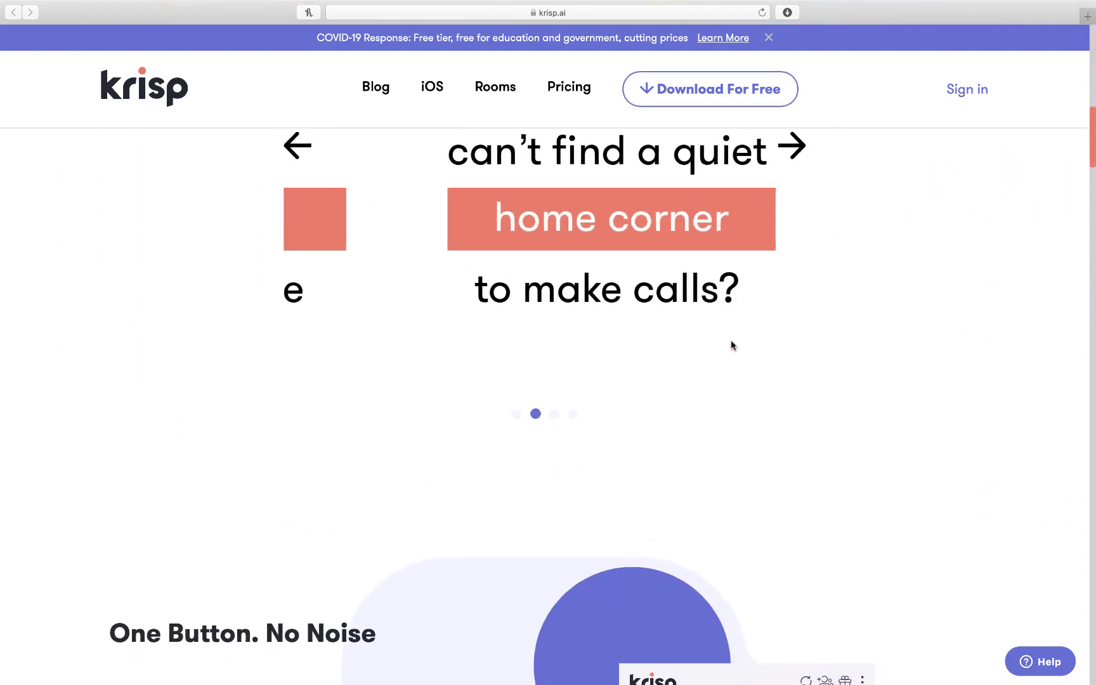
scroll(731, 345, down, 15)
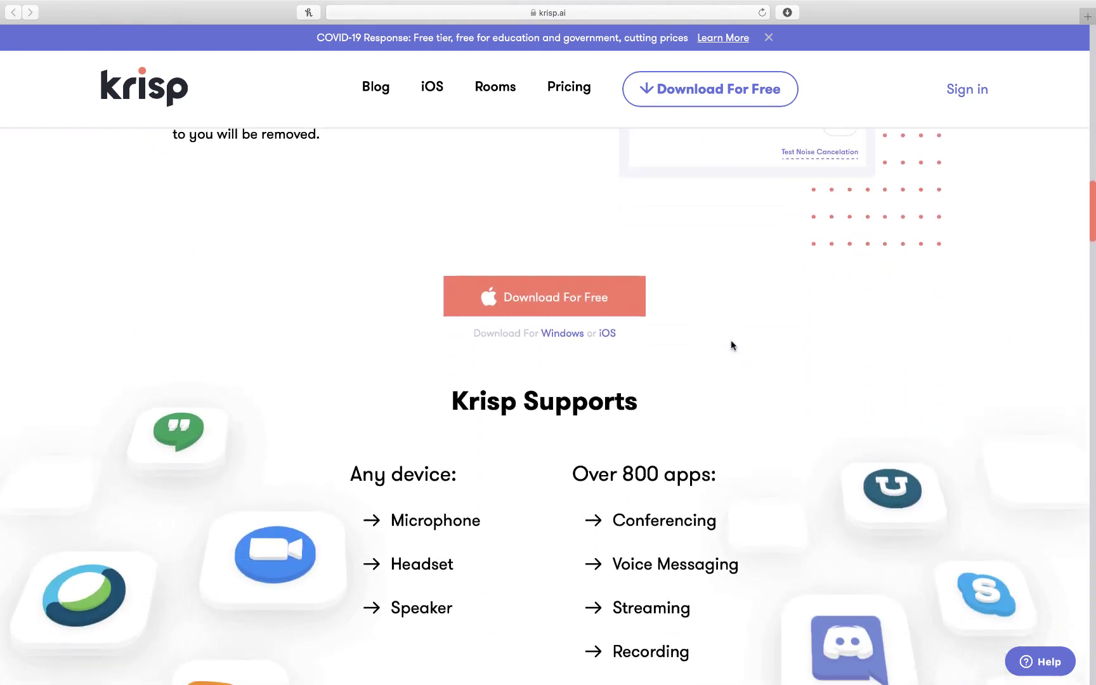
scroll(733, 345, down, 16)
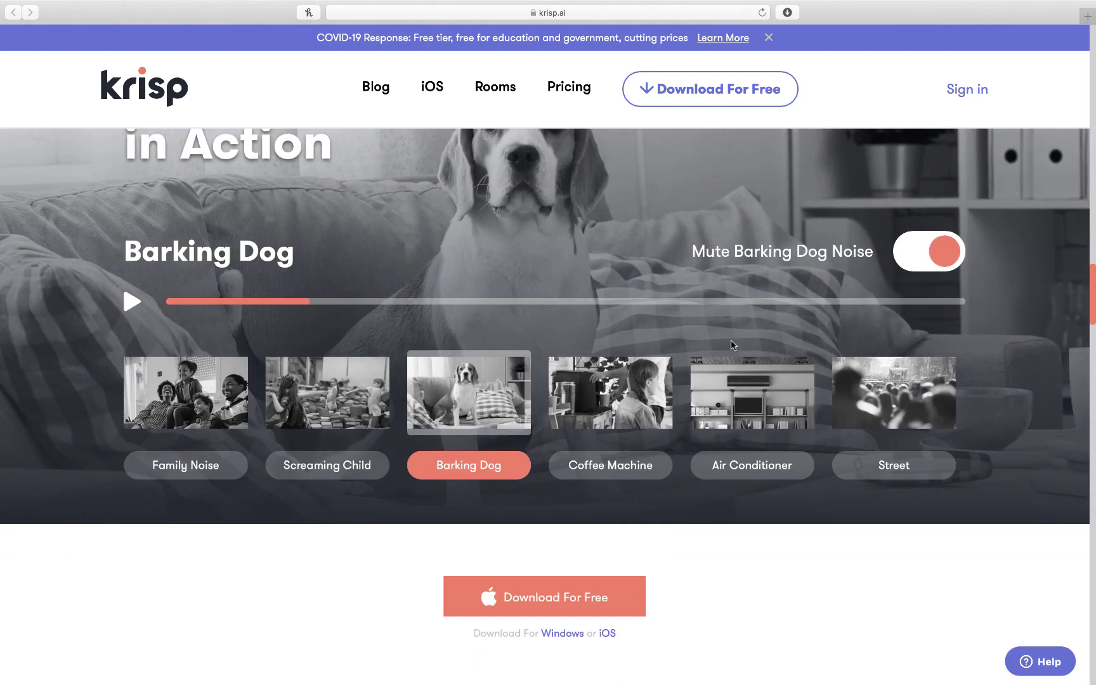
scroll(733, 345, up, 3)
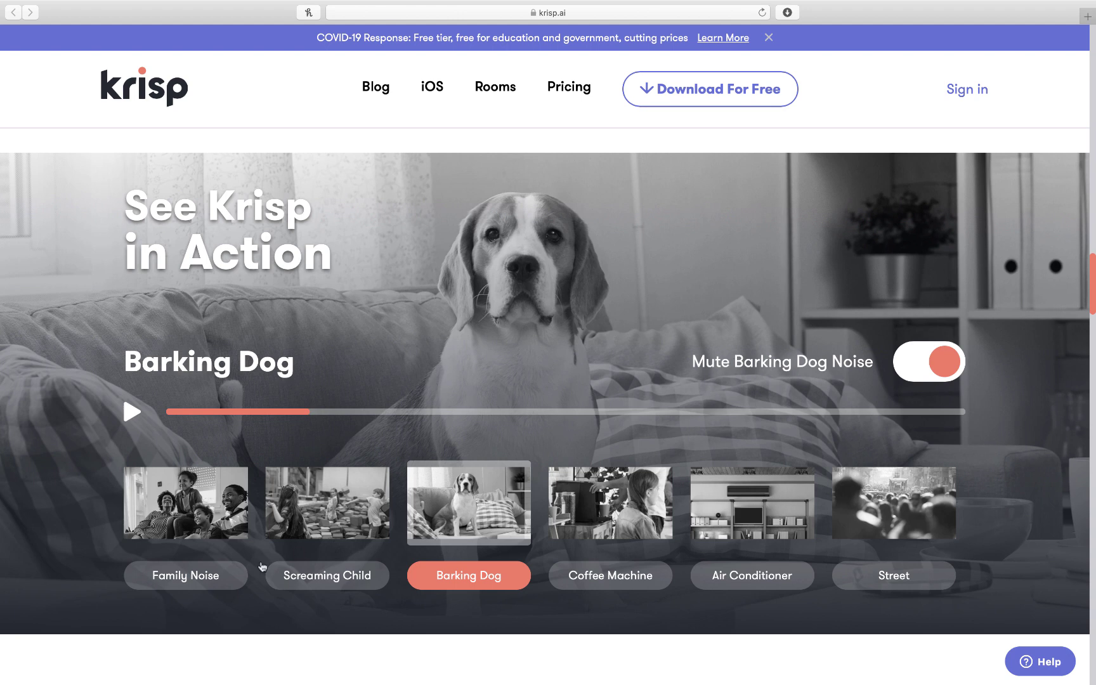
click(205, 583)
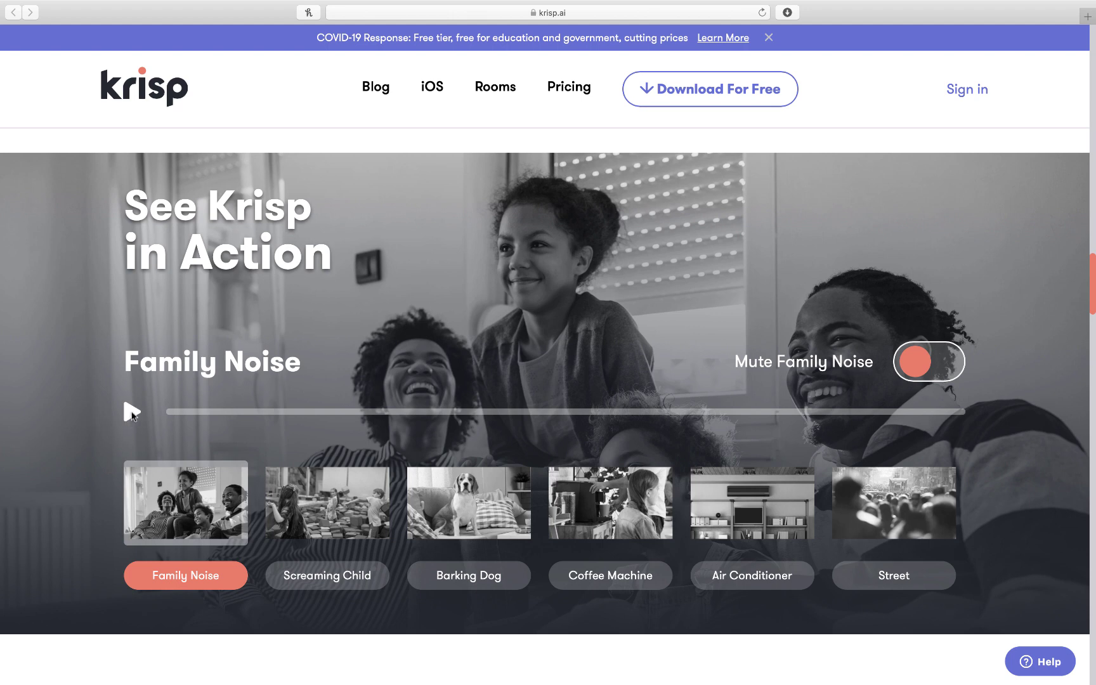
- Play the Family Noise demo with noise muting on, then switch muting back off
click(132, 414)
click(137, 413)
click(132, 412)
click(922, 369)
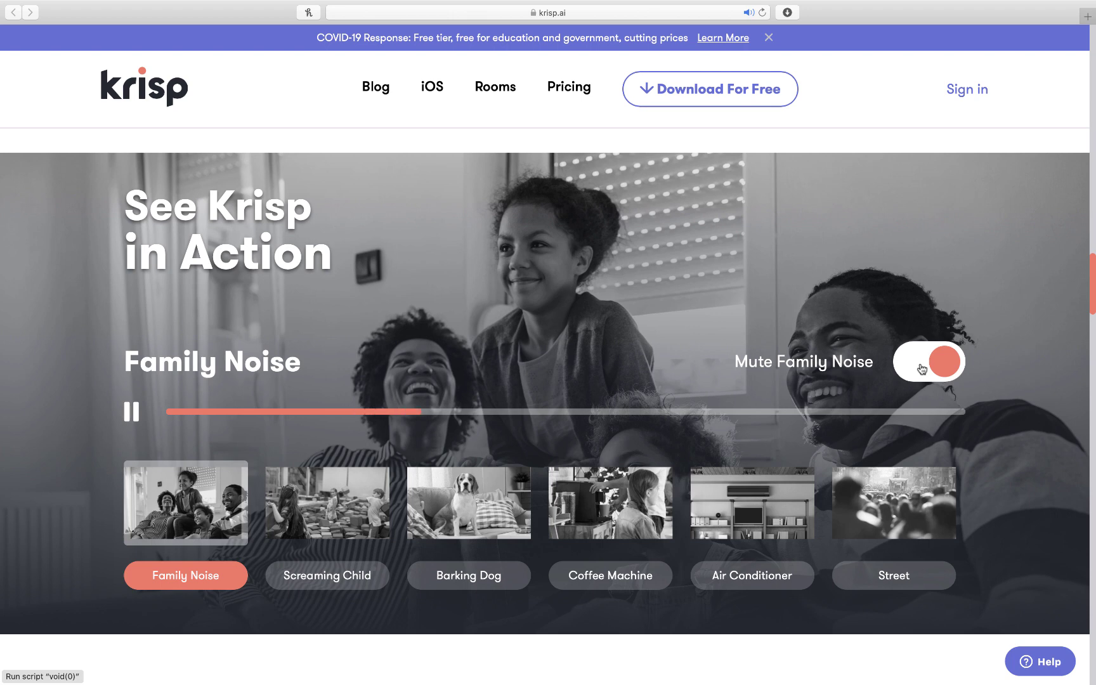
click(135, 415)
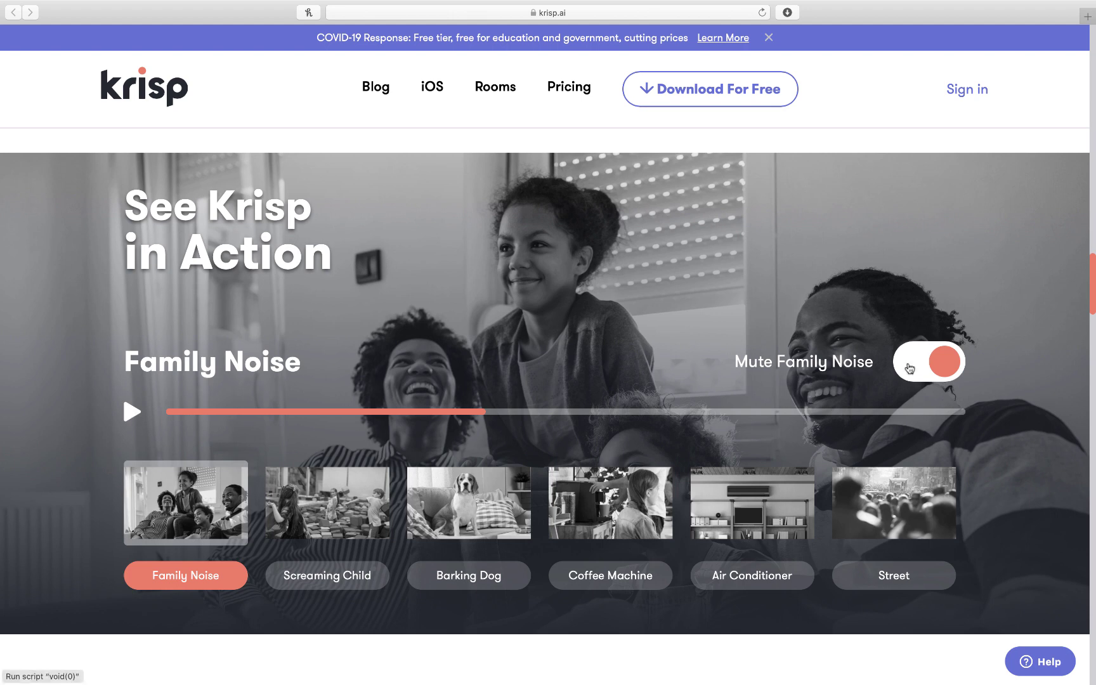
click(905, 366)
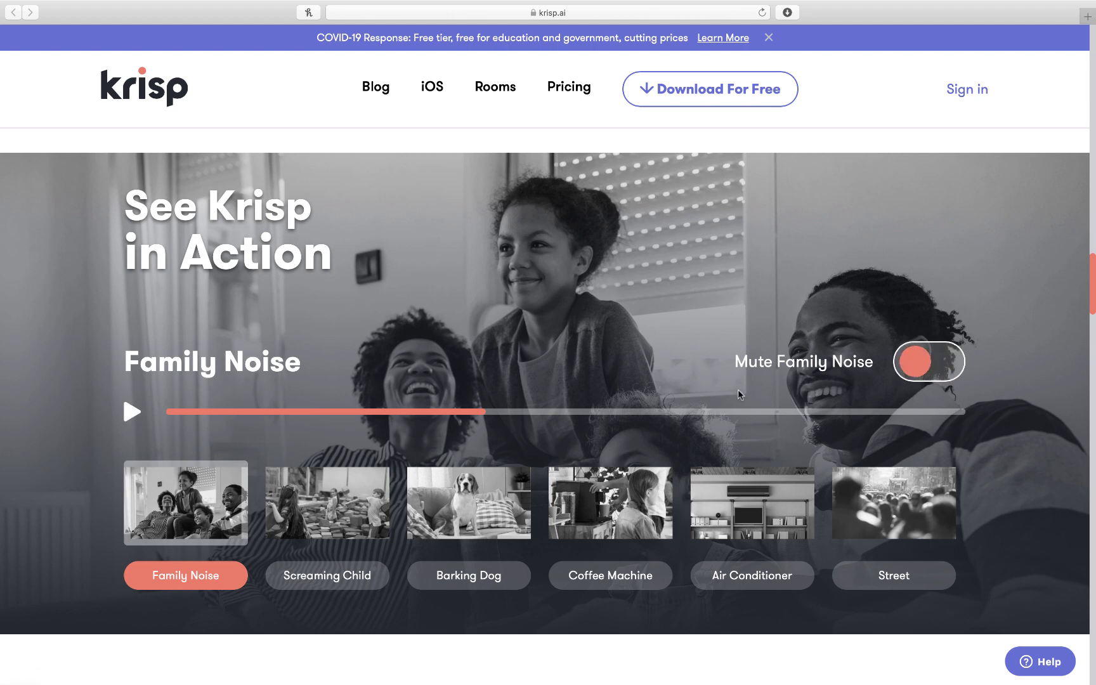
- Play the Screaming Child demo, mute its noise, and pause partway through
click(327, 577)
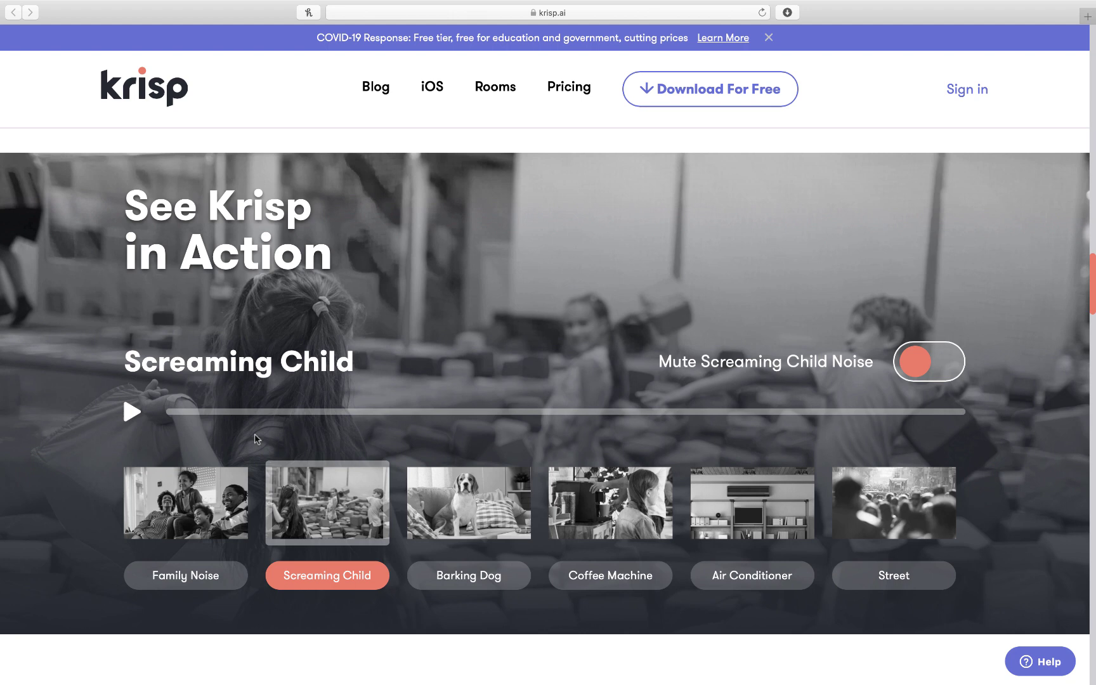
click(135, 414)
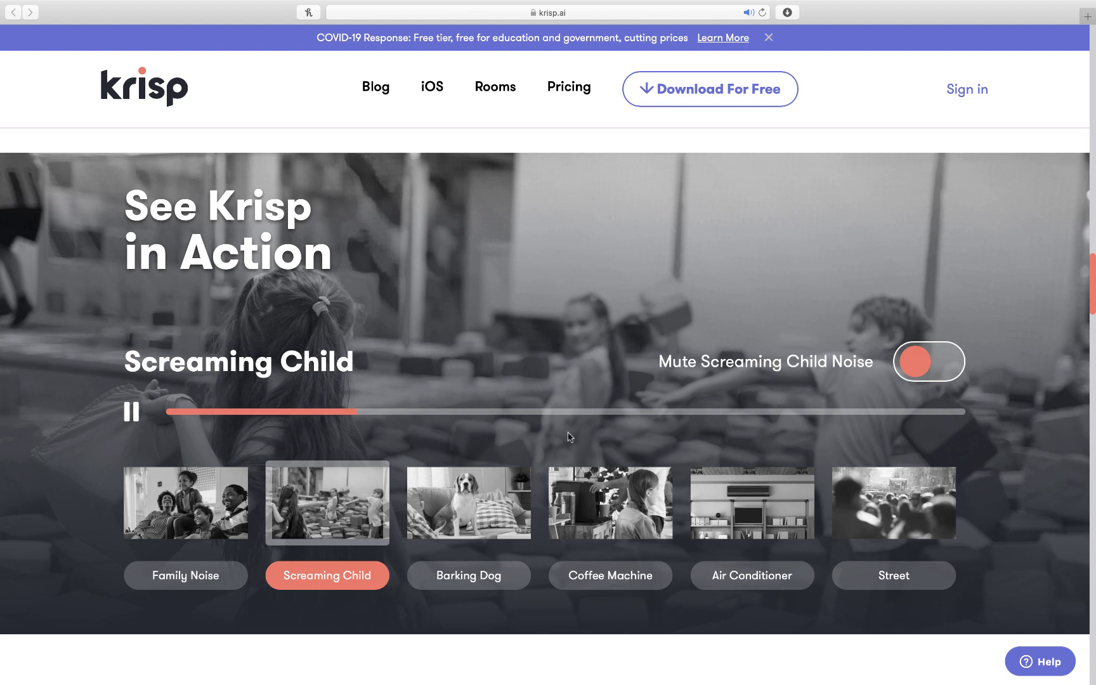
click(920, 371)
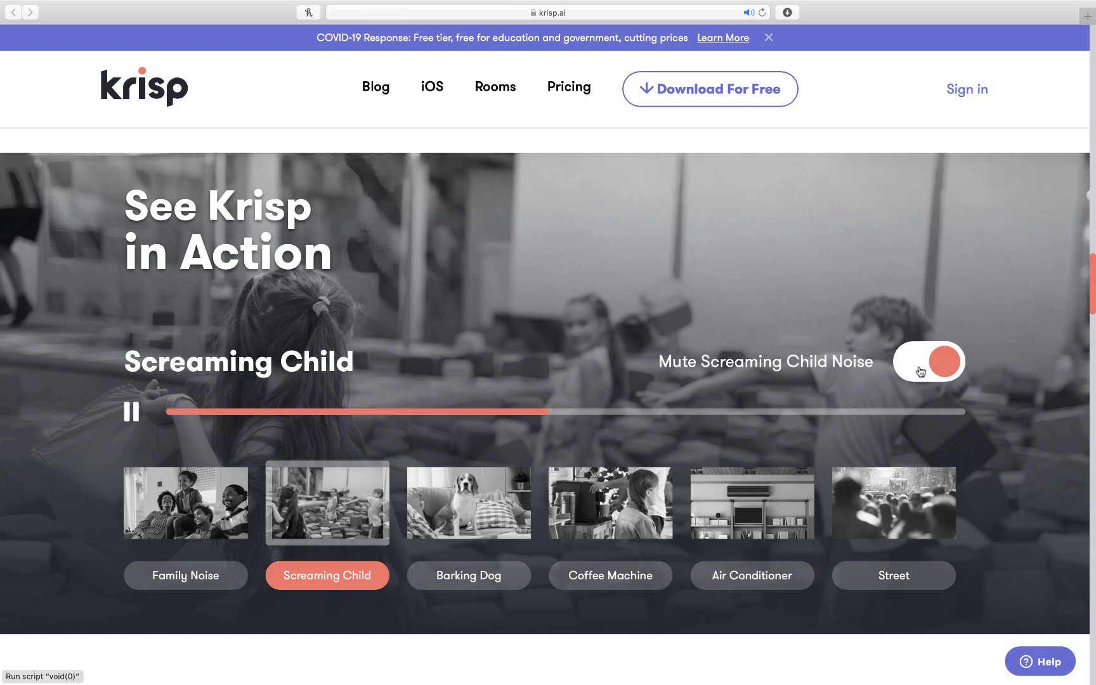
click(133, 413)
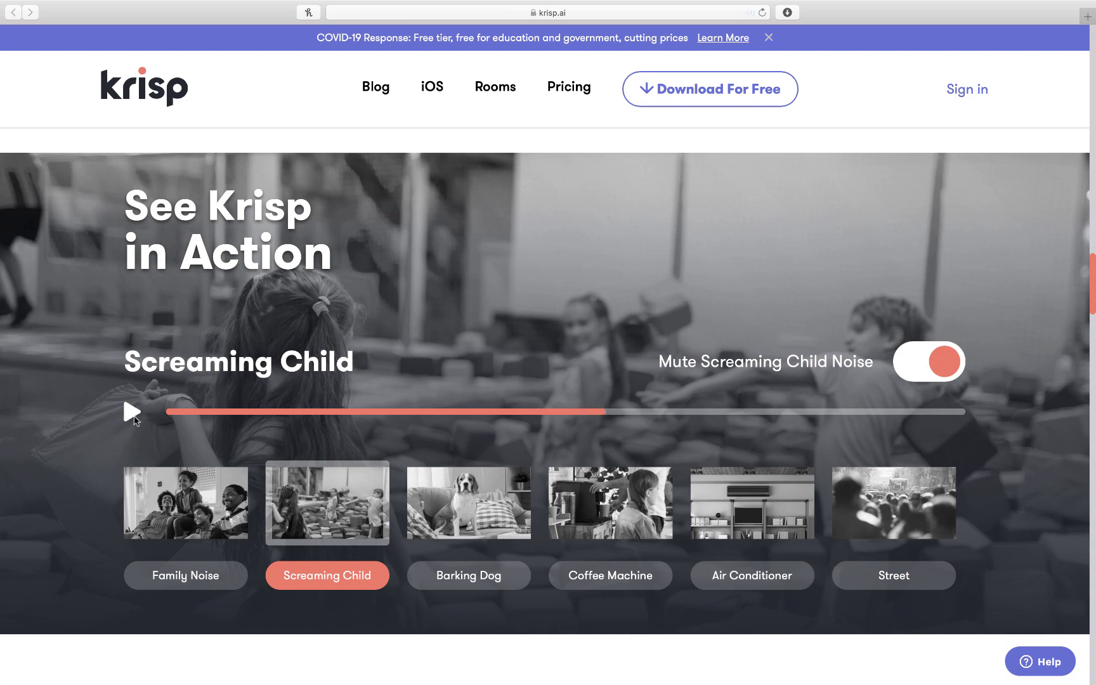
scroll(234, 427, down, 7)
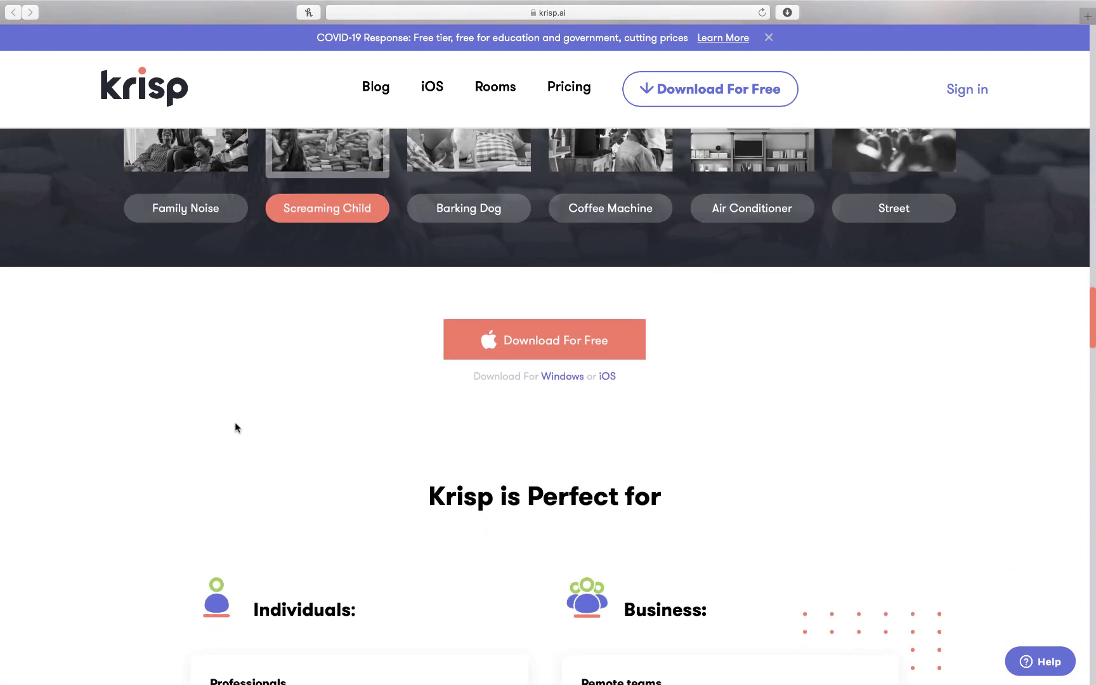
- Download the free Mac app krisp_1.12.13.pkg from krisp.ai and launch its installer
scroll(234, 427, up, 20)
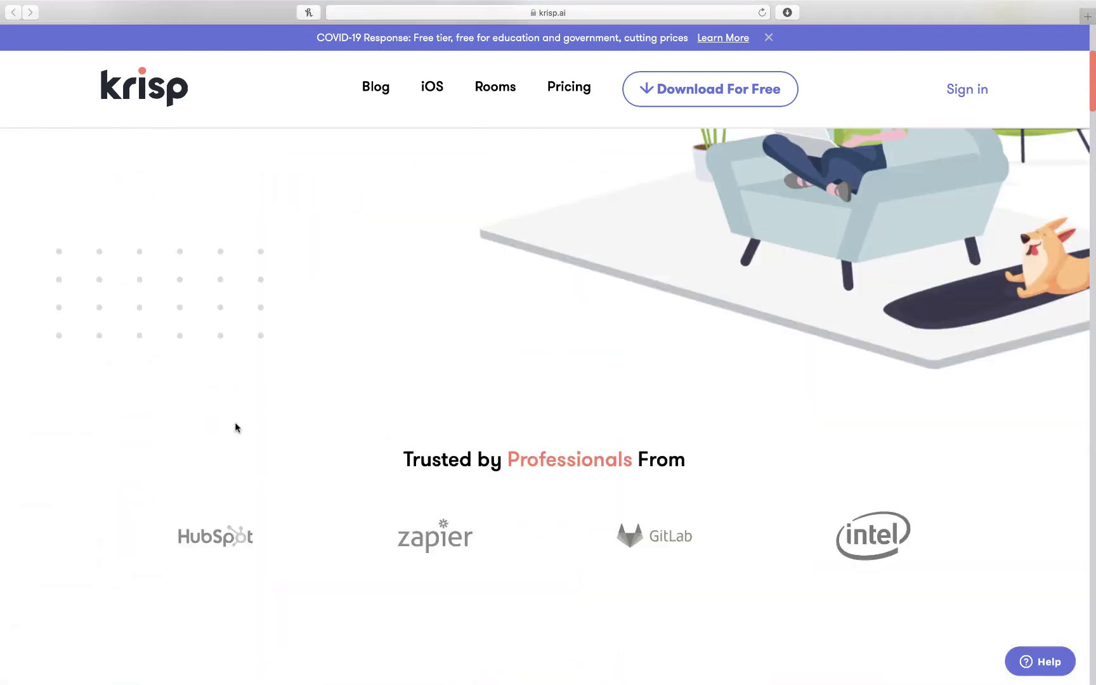
click(712, 90)
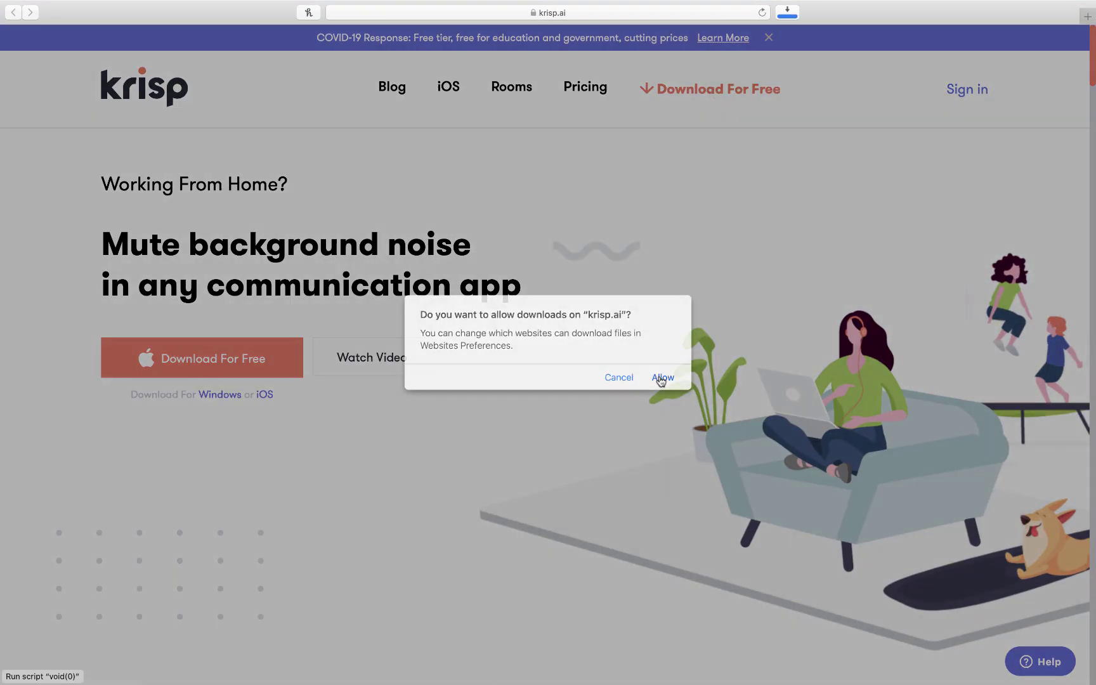
click(661, 377)
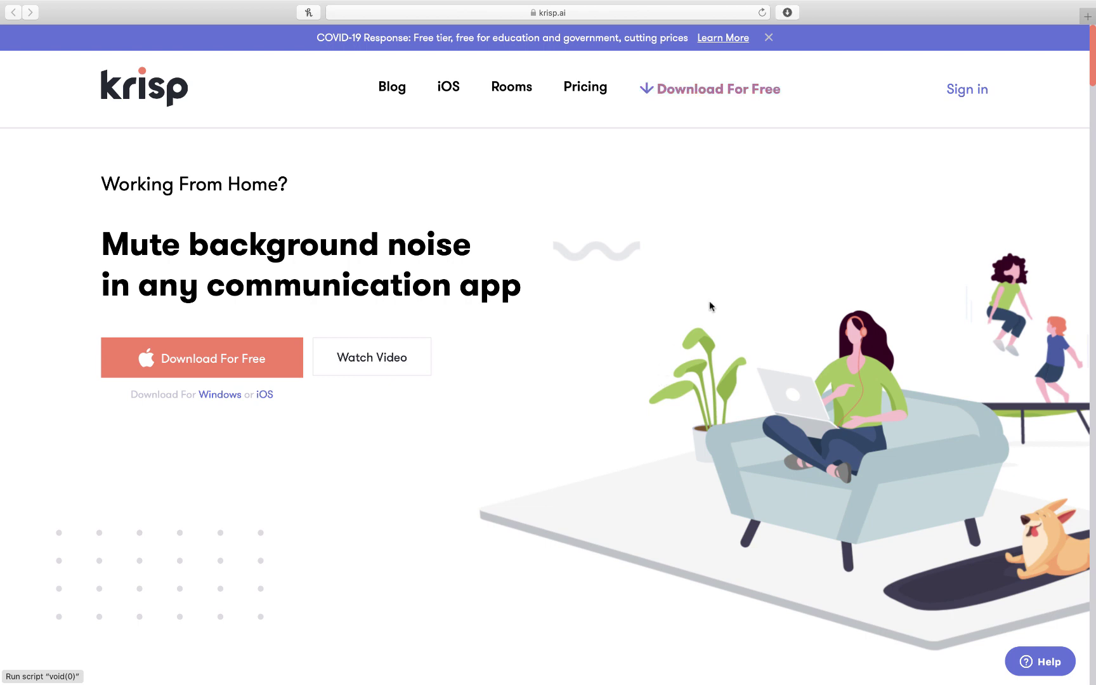
click(787, 13)
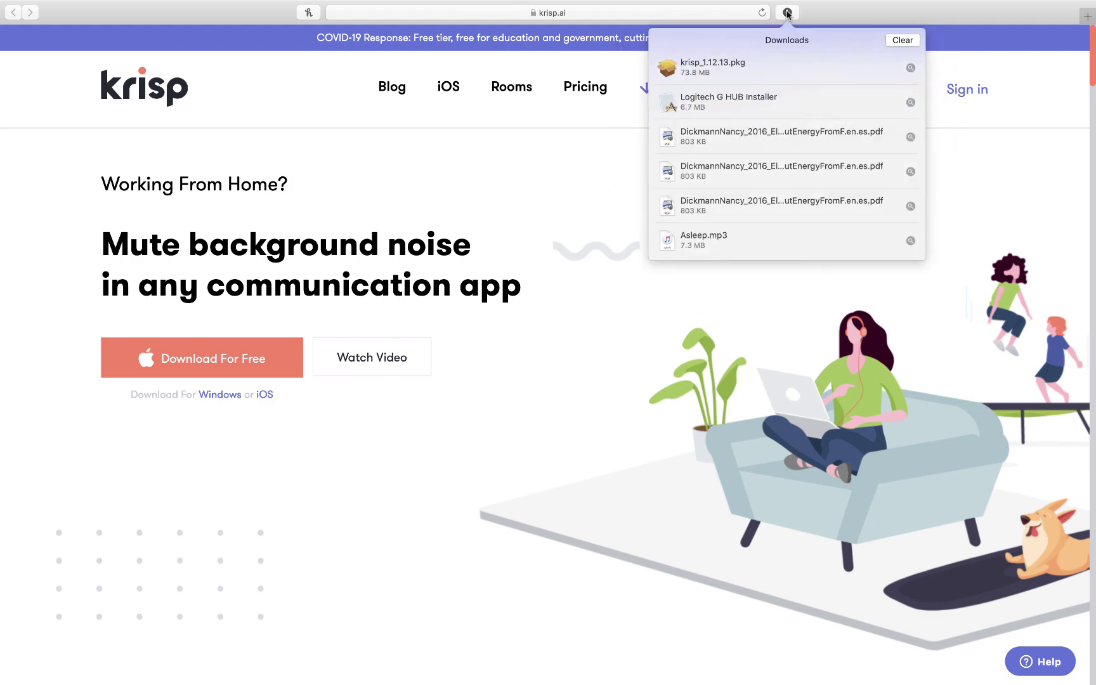
double_click(735, 69)
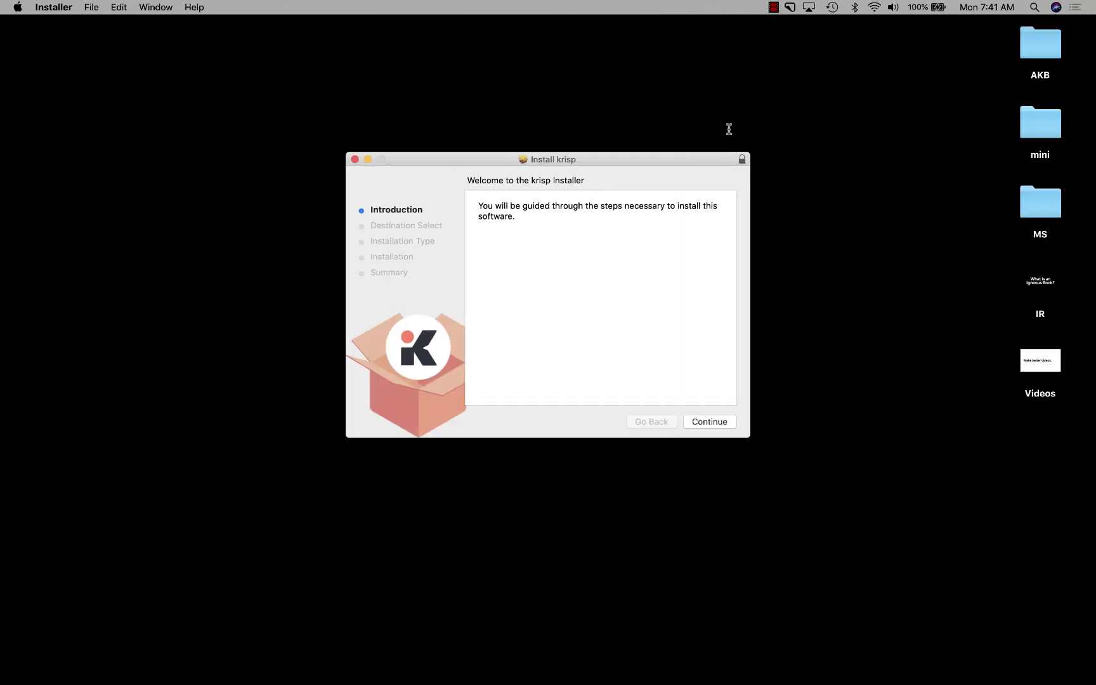
click(707, 422)
- Run the standard Krisp install on Macintosh HD, then close the installer and trash the package
click(706, 421)
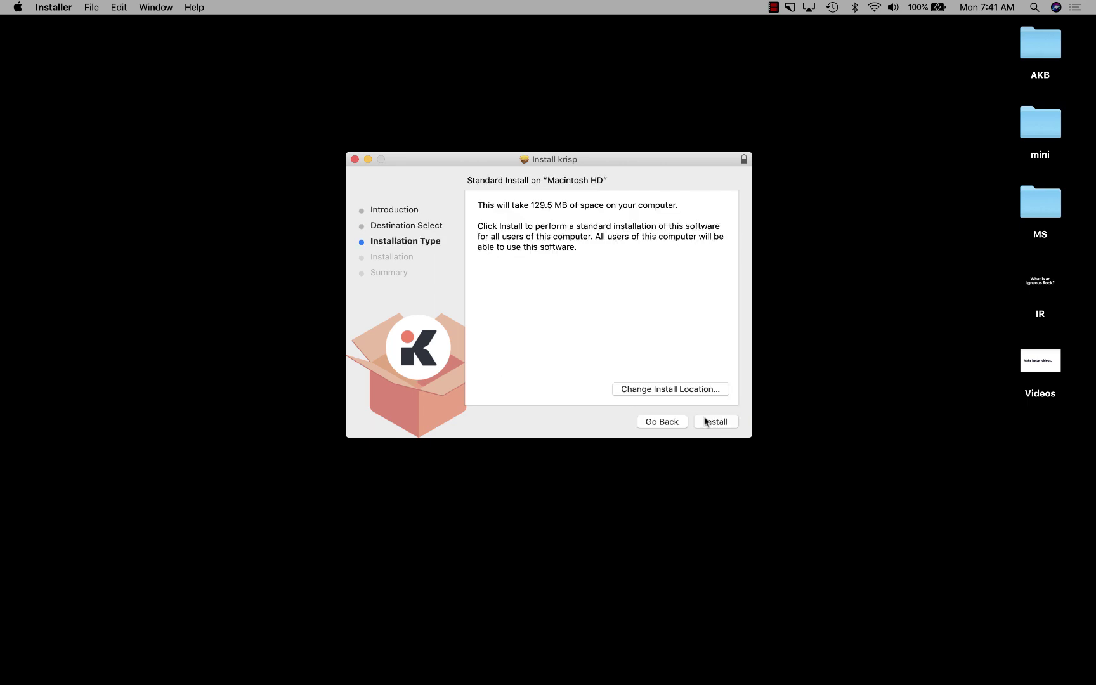
click(706, 422)
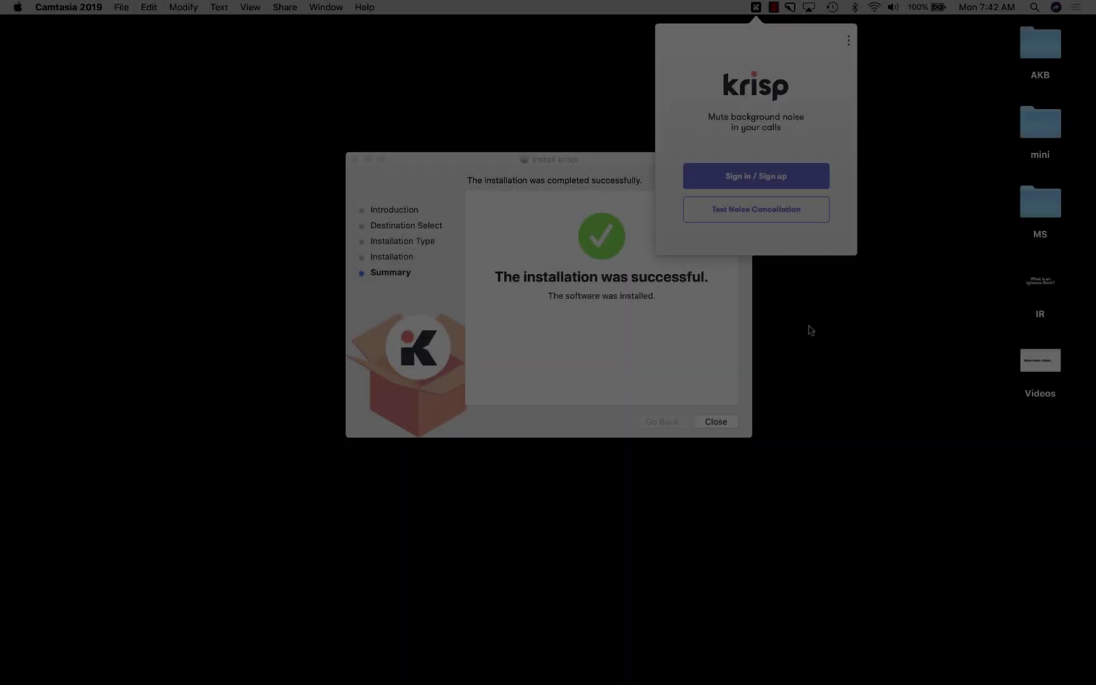
click(724, 422)
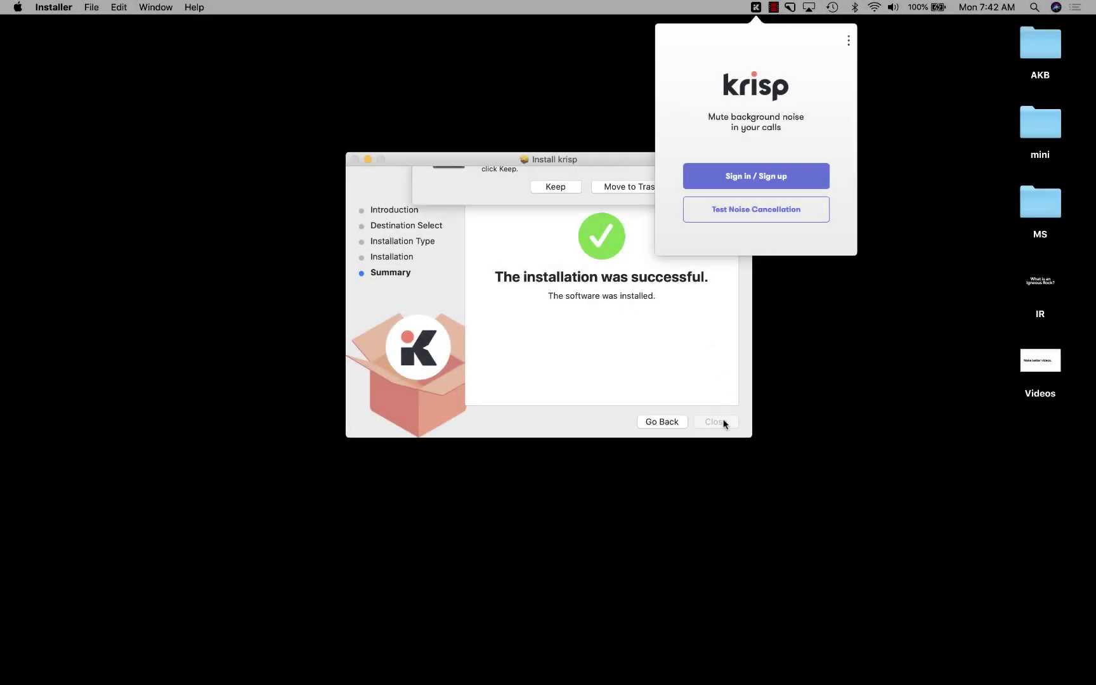
click(618, 235)
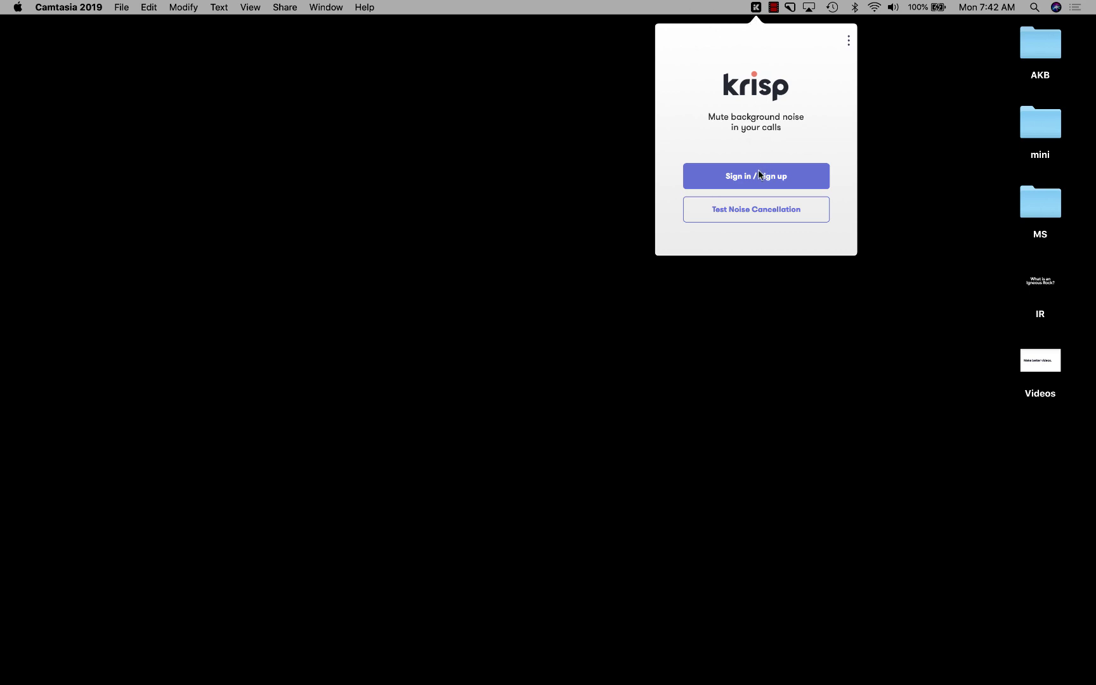
- Dismiss the Test Noise Cancellation window, sign in via account.krisp.ai, and swipe back to the desktop
click(771, 216)
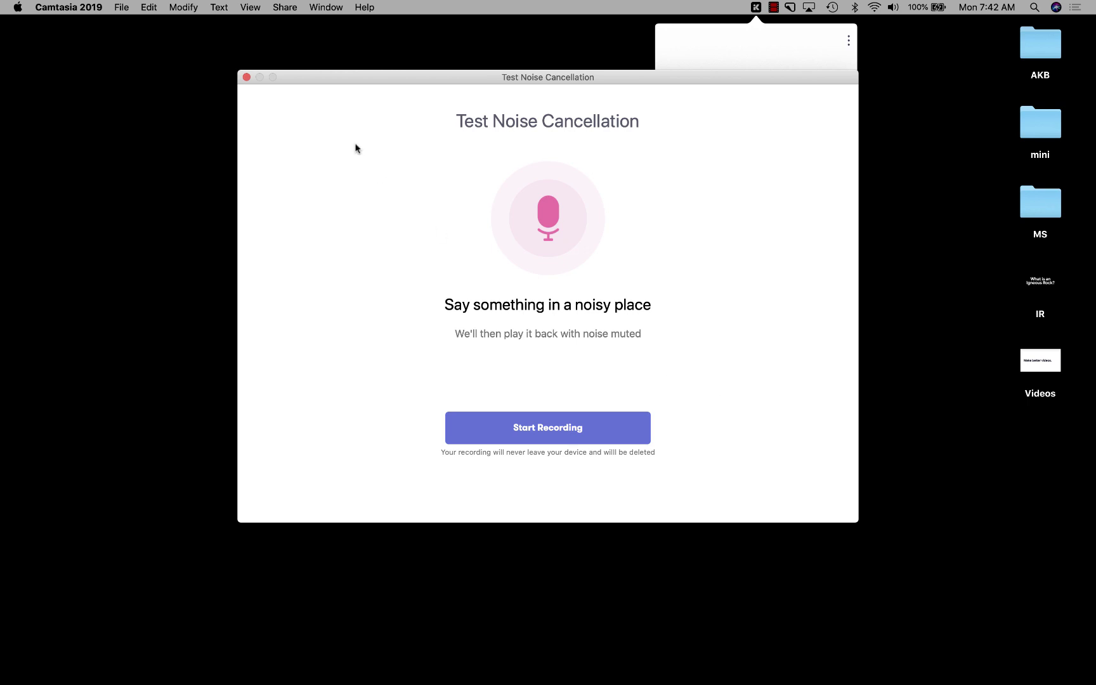
click(246, 78)
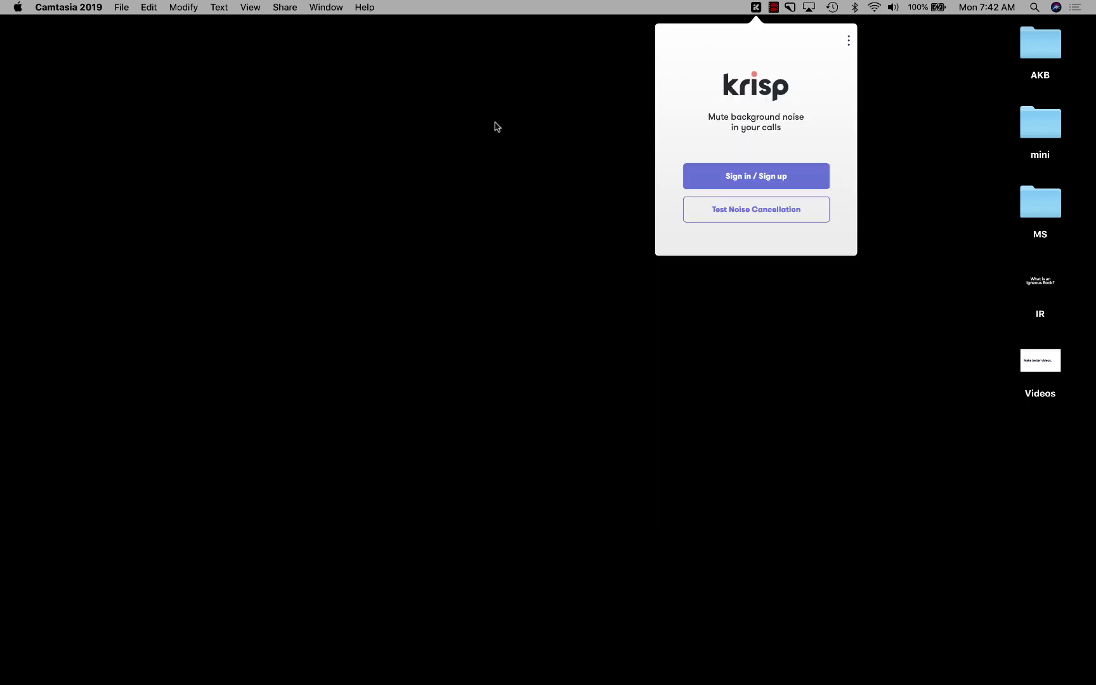
click(749, 180)
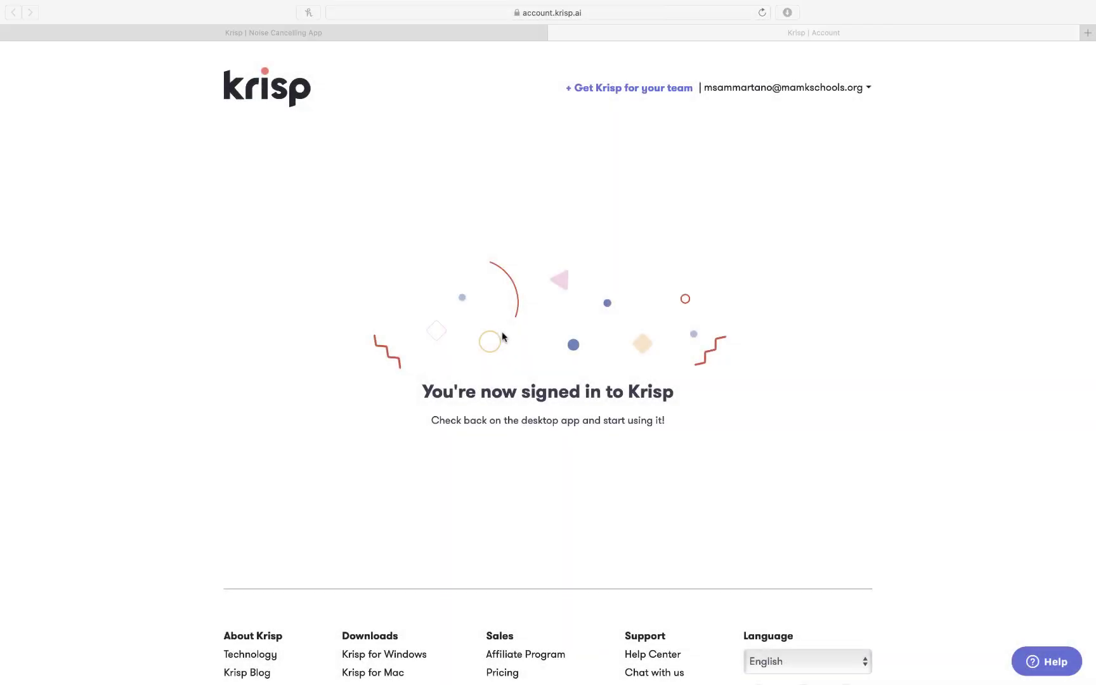
key(ctrl+Left)
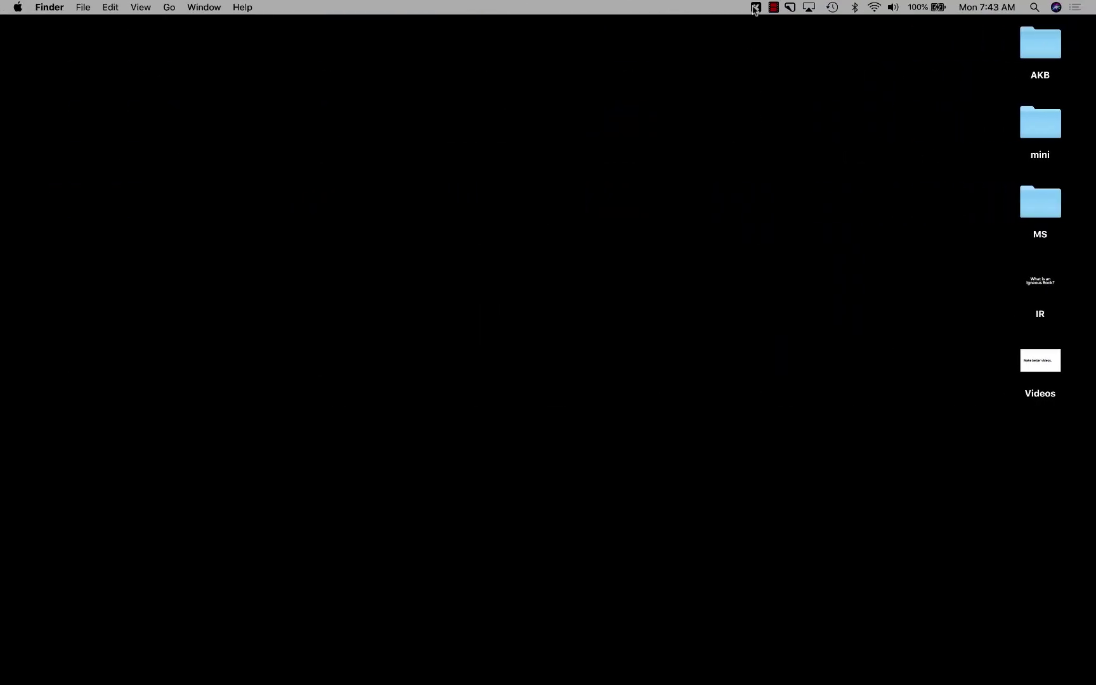
- Run Krisp's Start Setup walkthrough with Hangouts as the calling app through to the final step
click(755, 7)
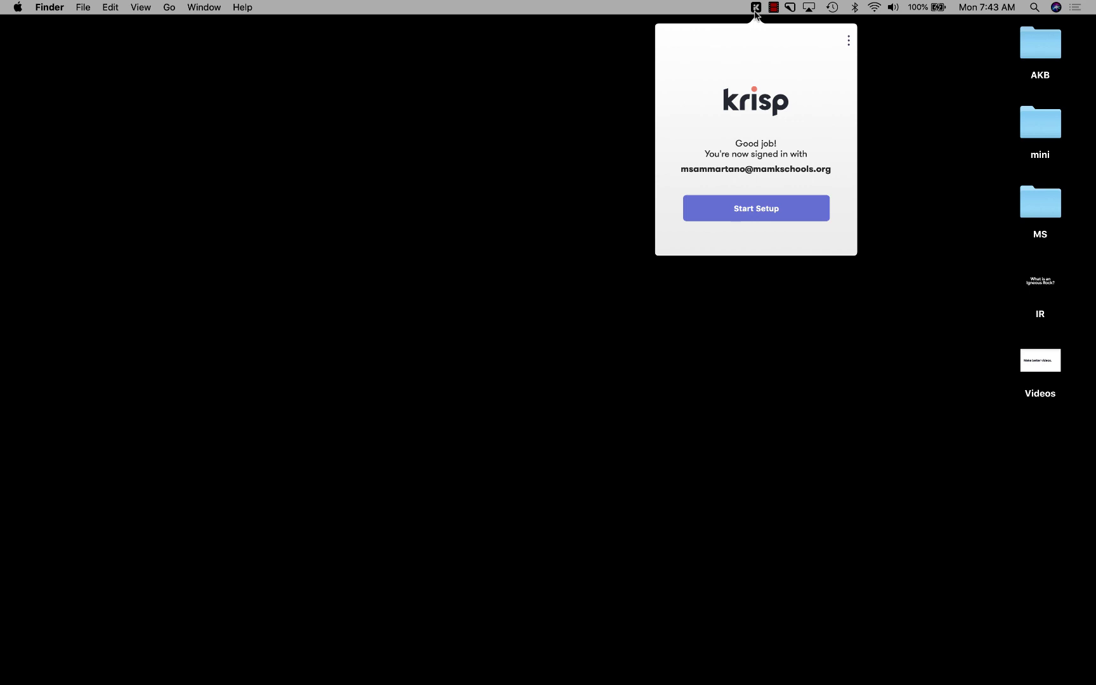
click(767, 206)
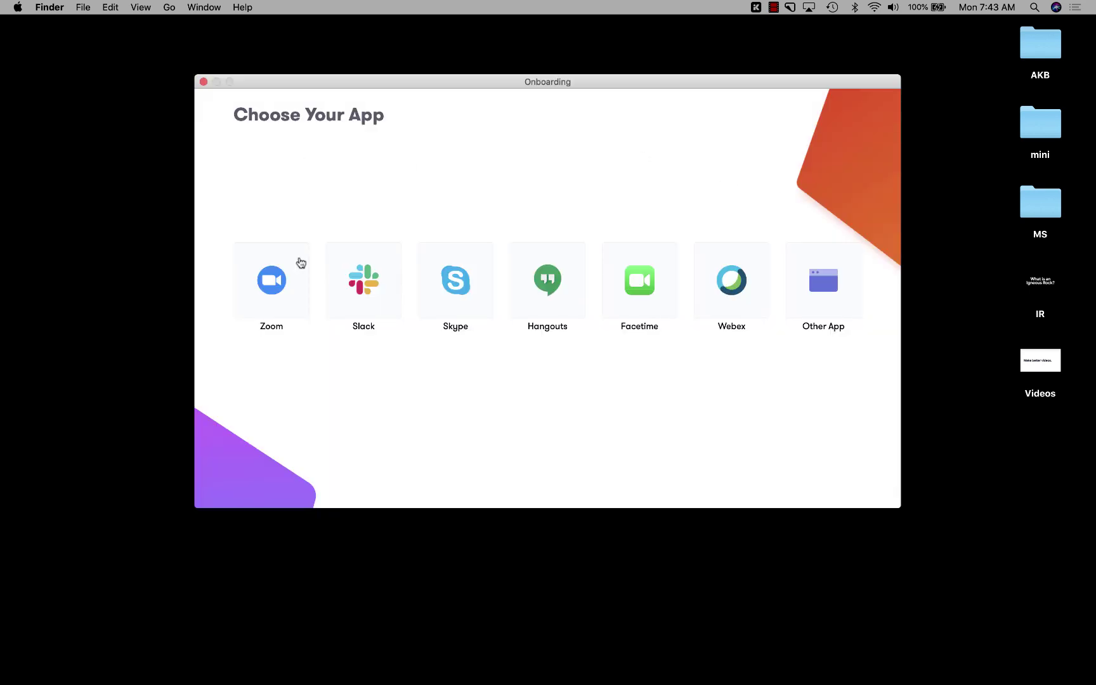
click(558, 310)
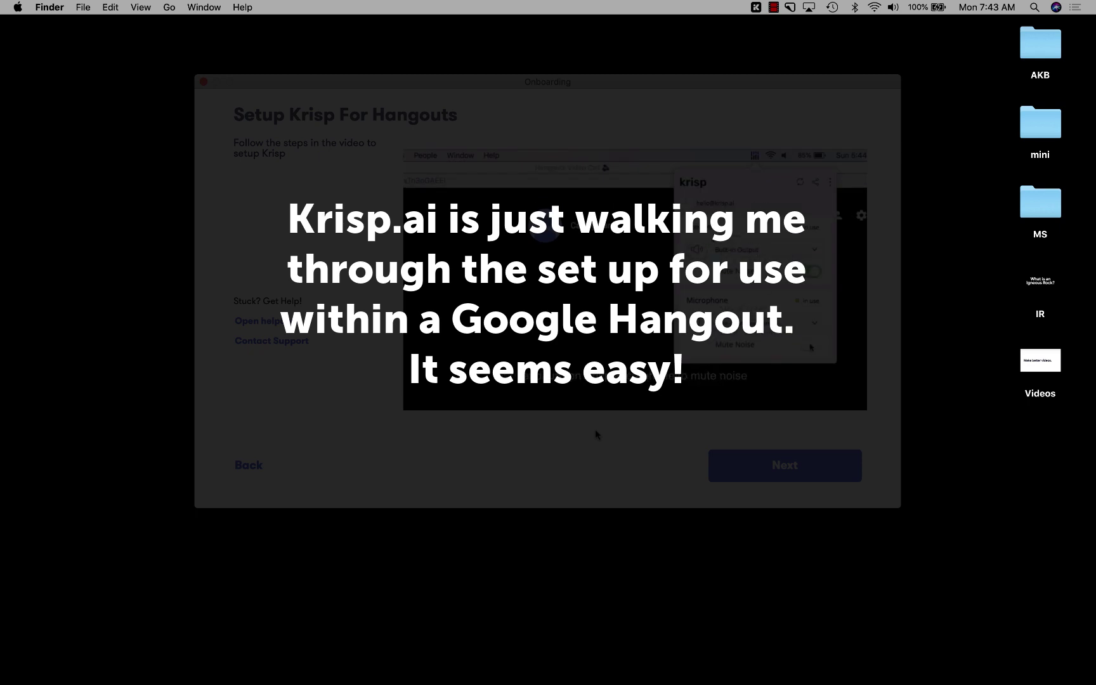
click(717, 465)
click(717, 465)
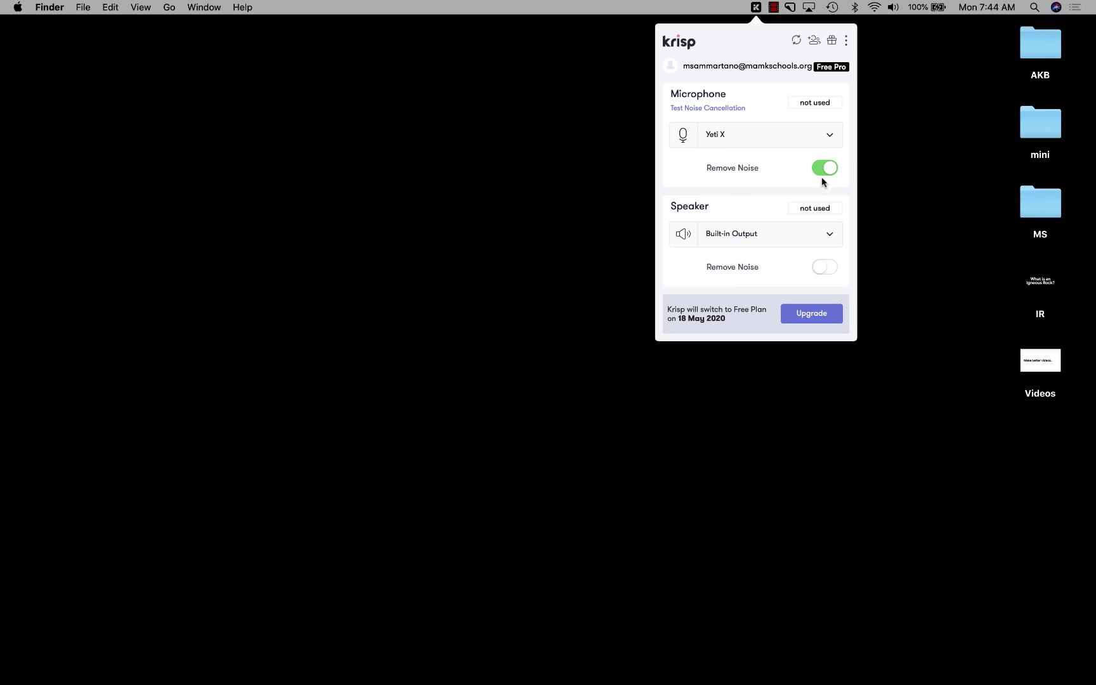
- Select Built-in Output as the speaker and switch on its Remove Noise toggle
click(732, 239)
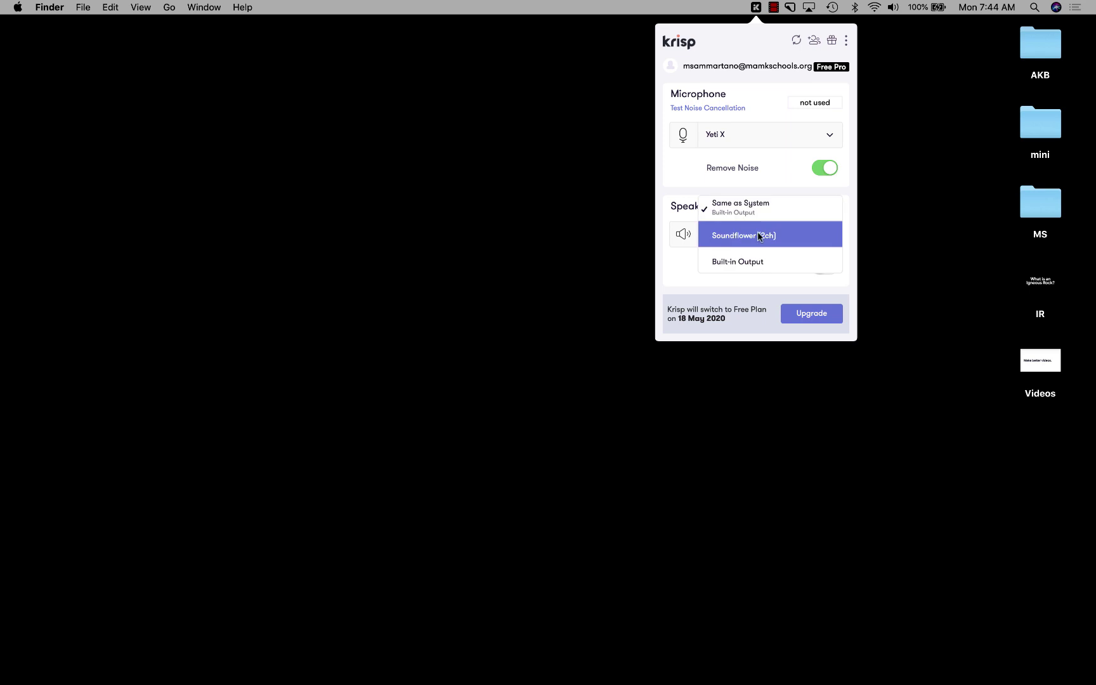
click(753, 260)
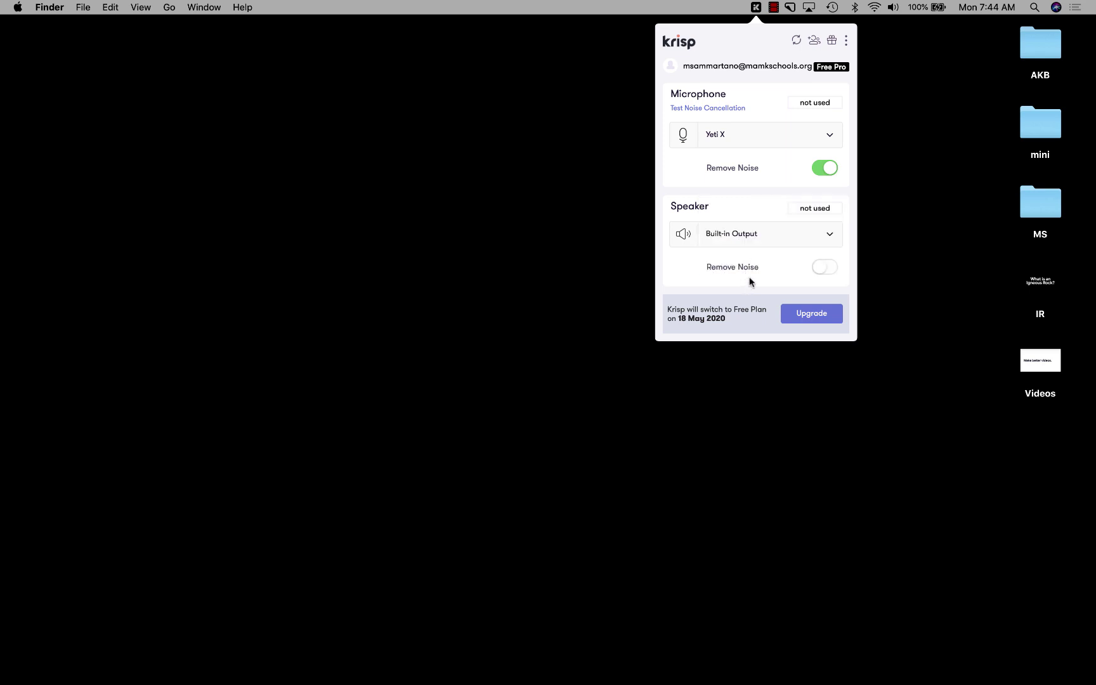
click(824, 269)
- Close the Krisp panel and the Krisp | Account tab in Safari
click(755, 8)
key(ctrl+Right)
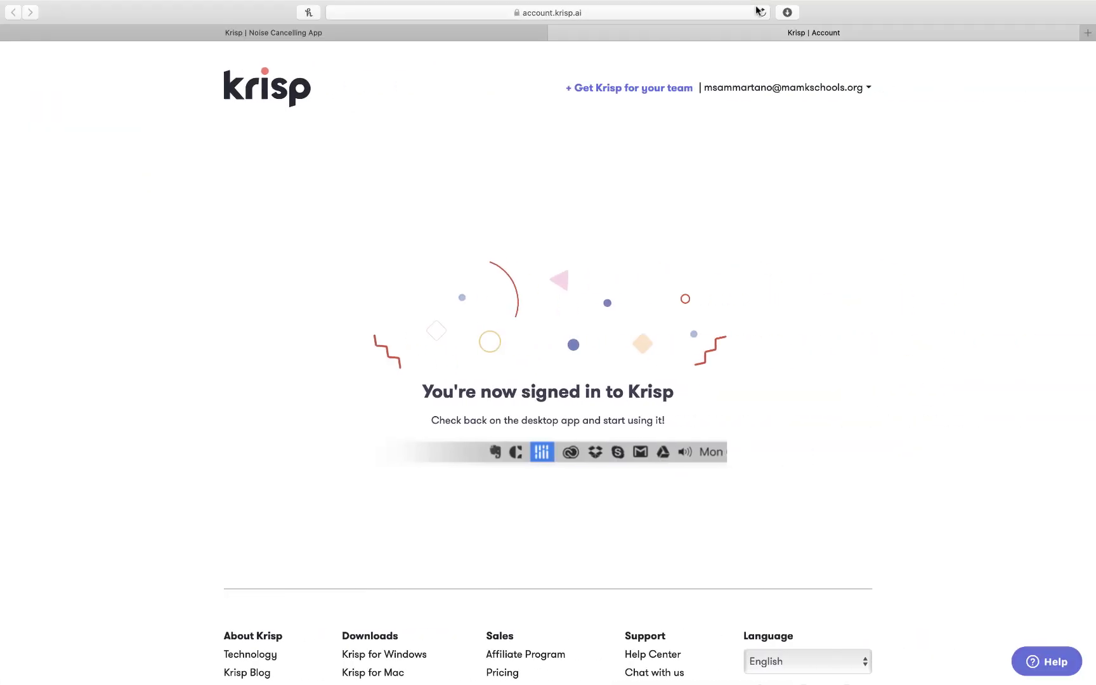
click(554, 32)
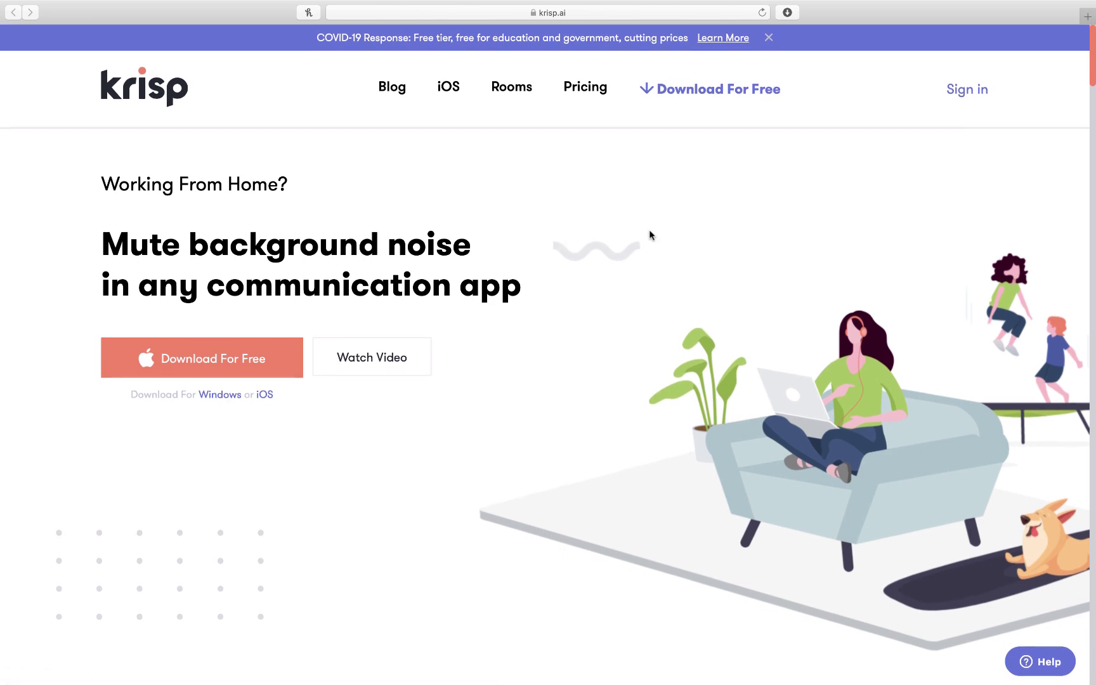
- Review the krisp.ai Pricing page comparing the Free, Pro, Teams and Enterprise plans
click(585, 88)
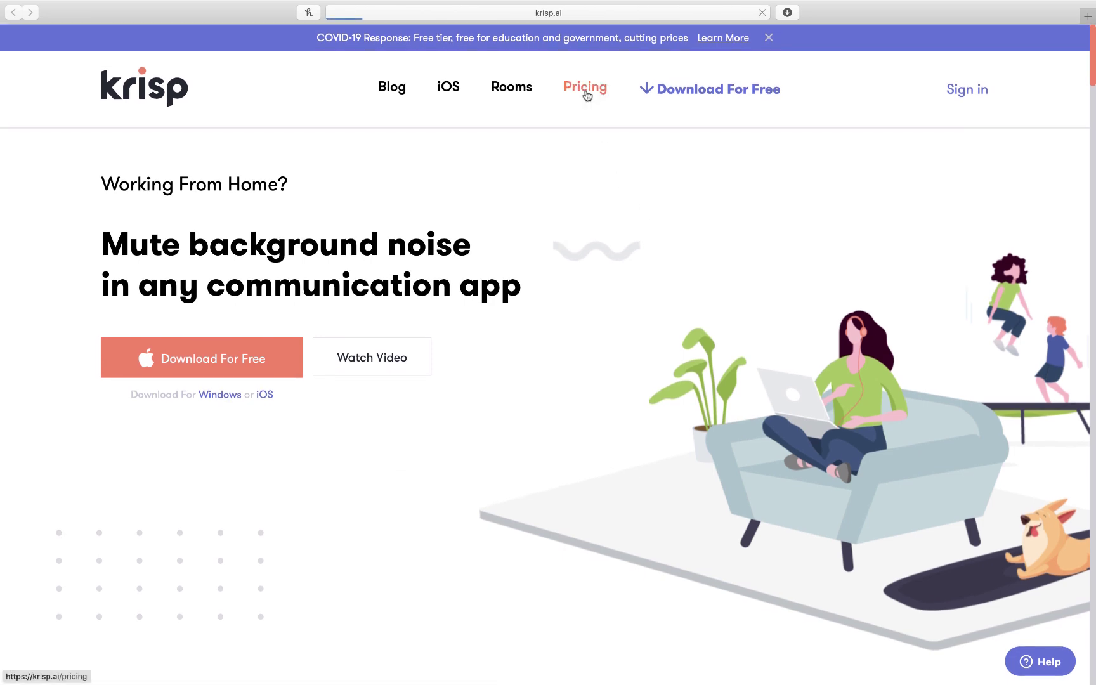
scroll(643, 291, down, 5)
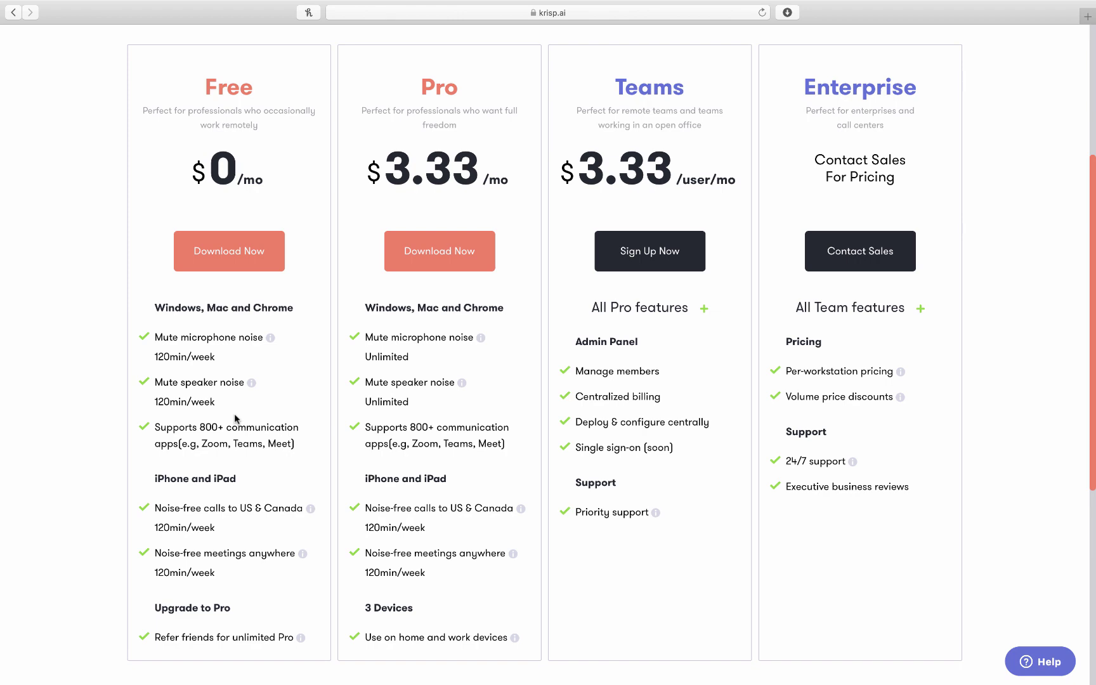
scroll(234, 413, up, 5)
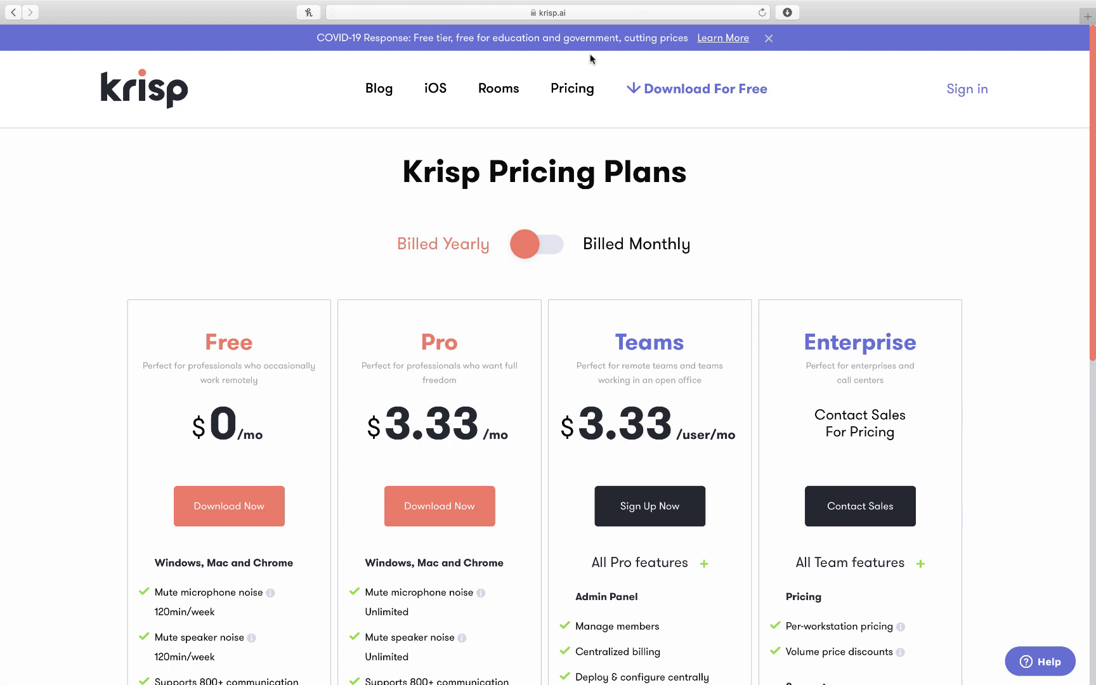
click(709, 42)
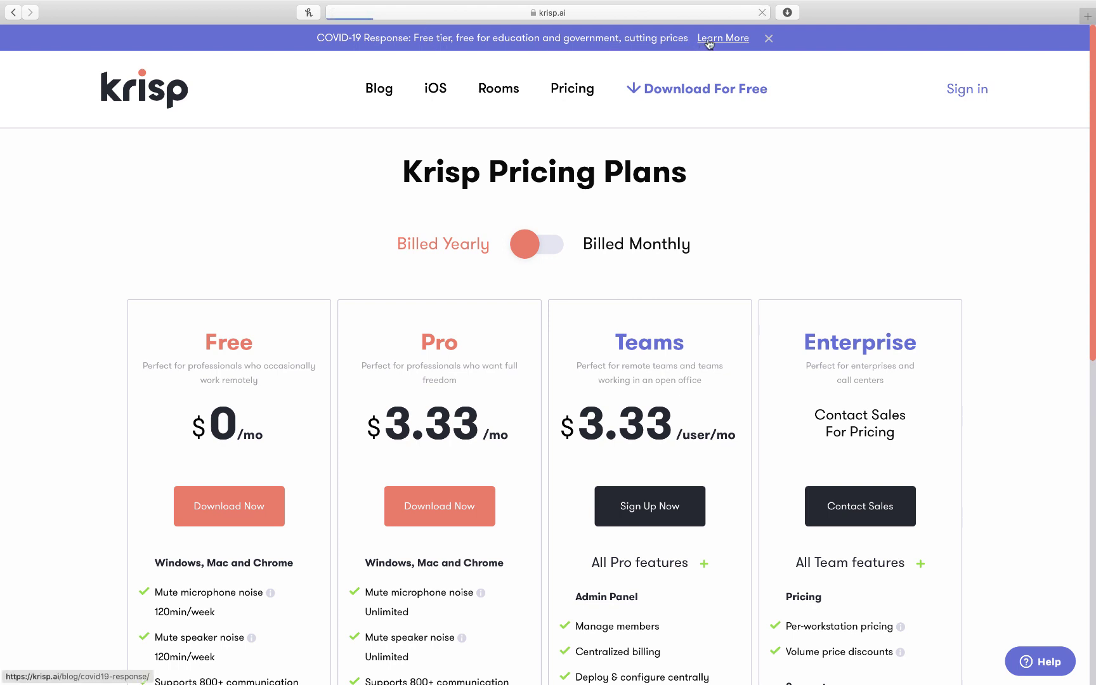
scroll(663, 308, down, 5)
scroll(662, 303, down, 10)
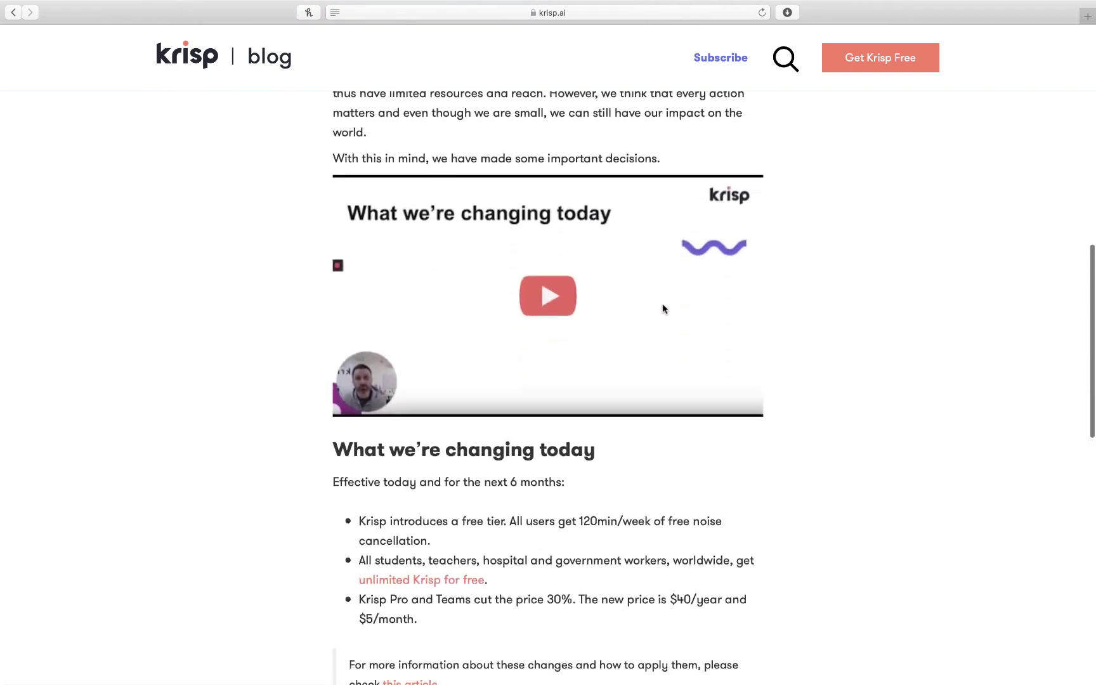
scroll(648, 472, down, 1)
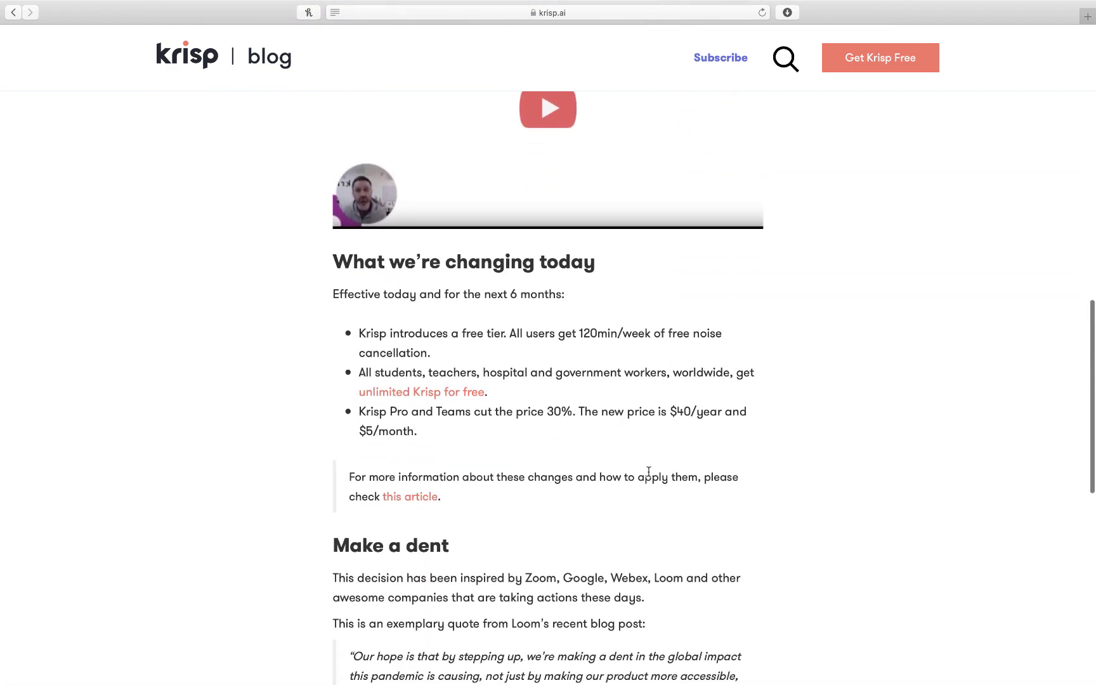
scroll(649, 471, down, 1)
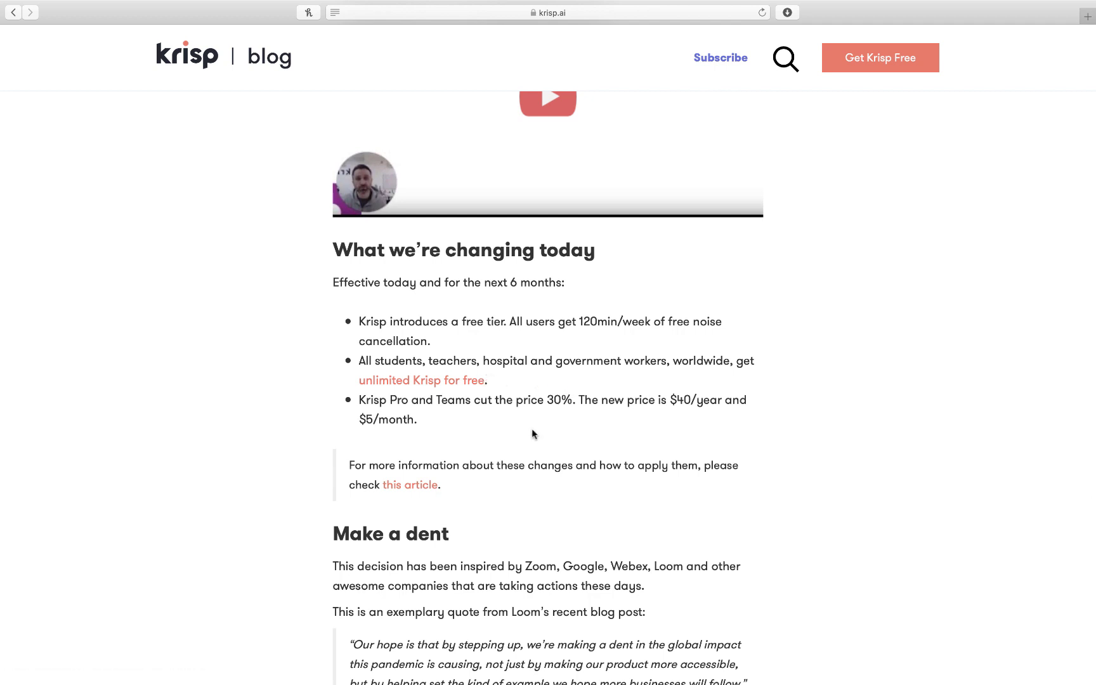
click(459, 380)
scroll(483, 414, down, 1)
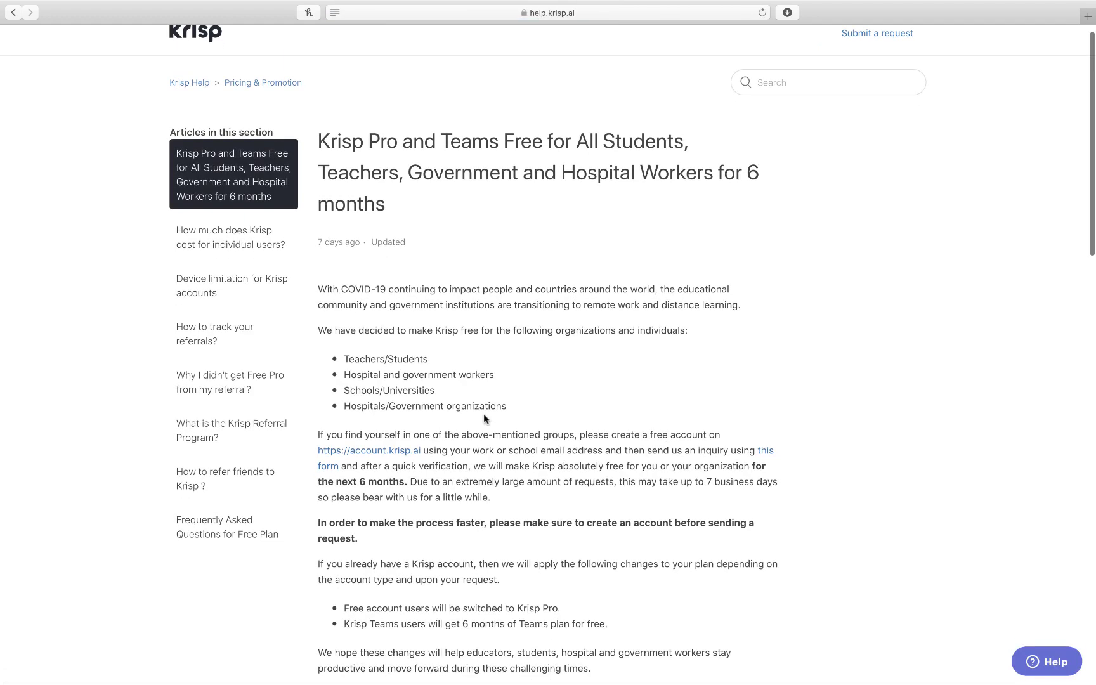
scroll(663, 380, up, 1)
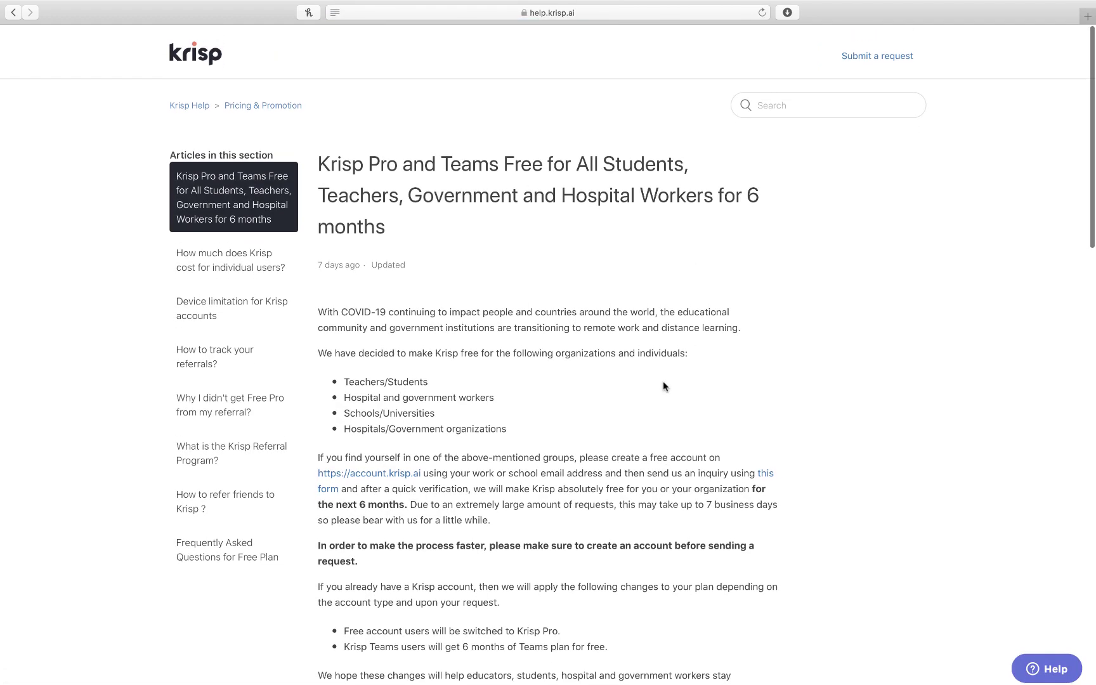
scroll(663, 380, left, 5)
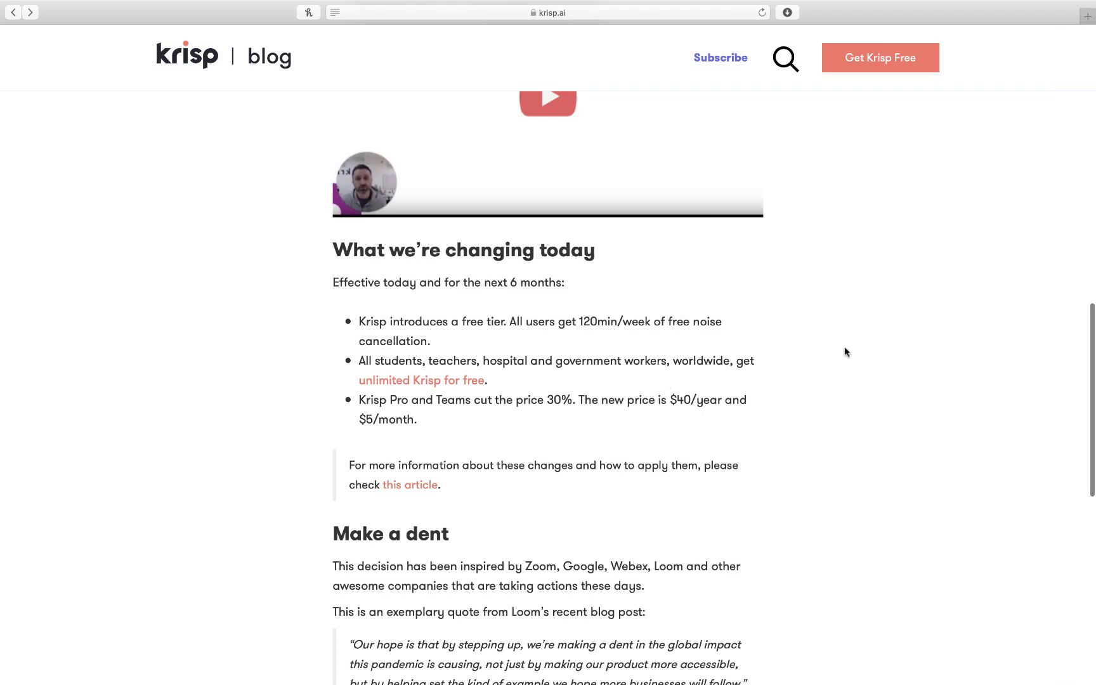
scroll(845, 352, left, 5)
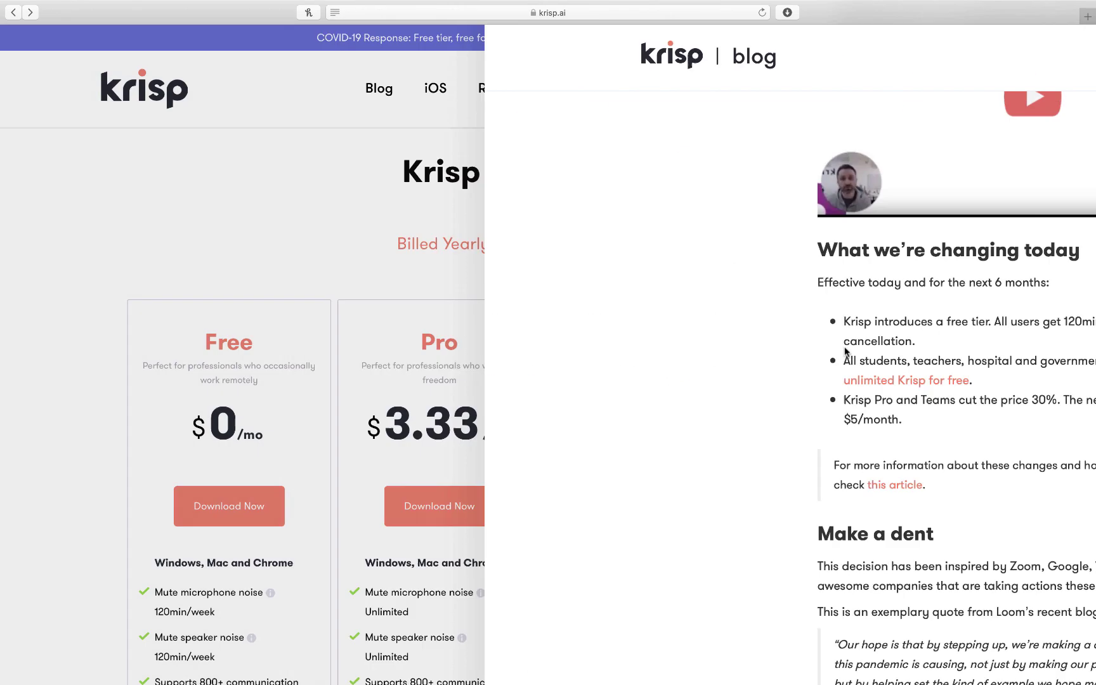